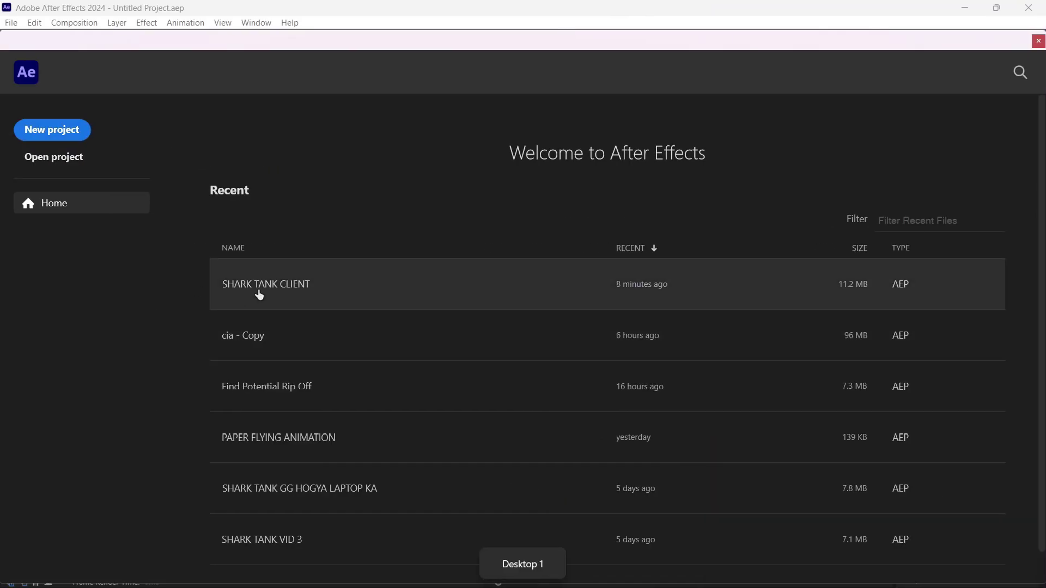
# Create the 'DIMITRIII PAPER FLYING' composition at 1000×1000 px with aspect lock off
pyautogui.click(82, 129)
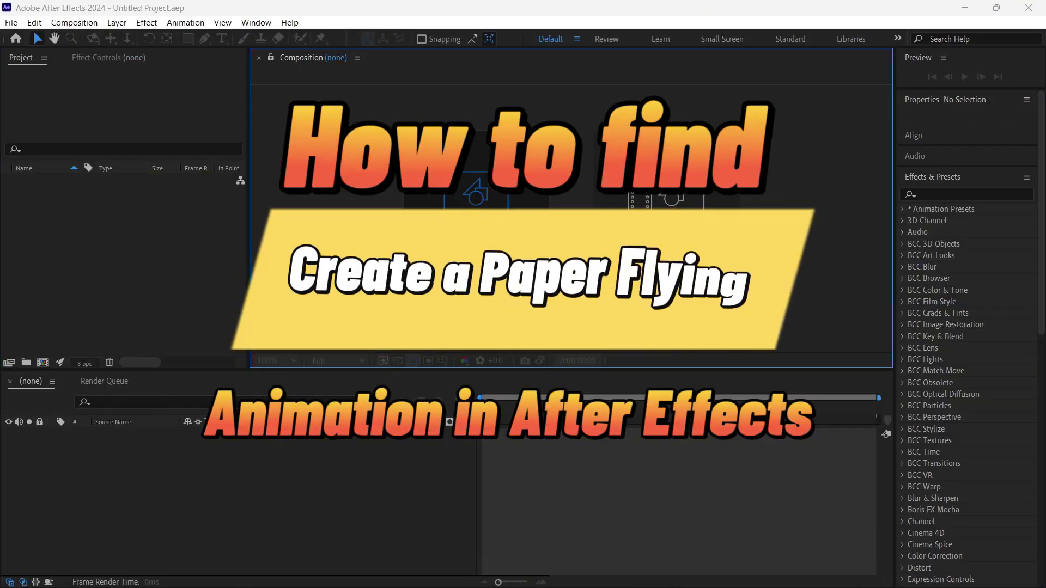
pyautogui.click(476, 192)
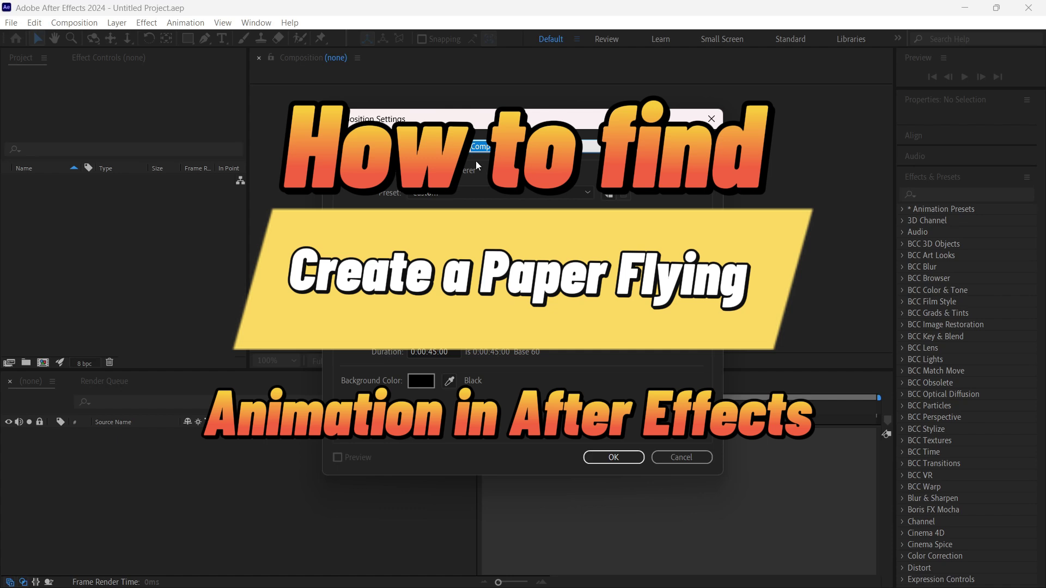
pyautogui.write('SHAU')
pyautogui.press('BackSpace')
pyautogui.press('BackSpace')
pyautogui.press('BackSpace')
pyautogui.write('D')
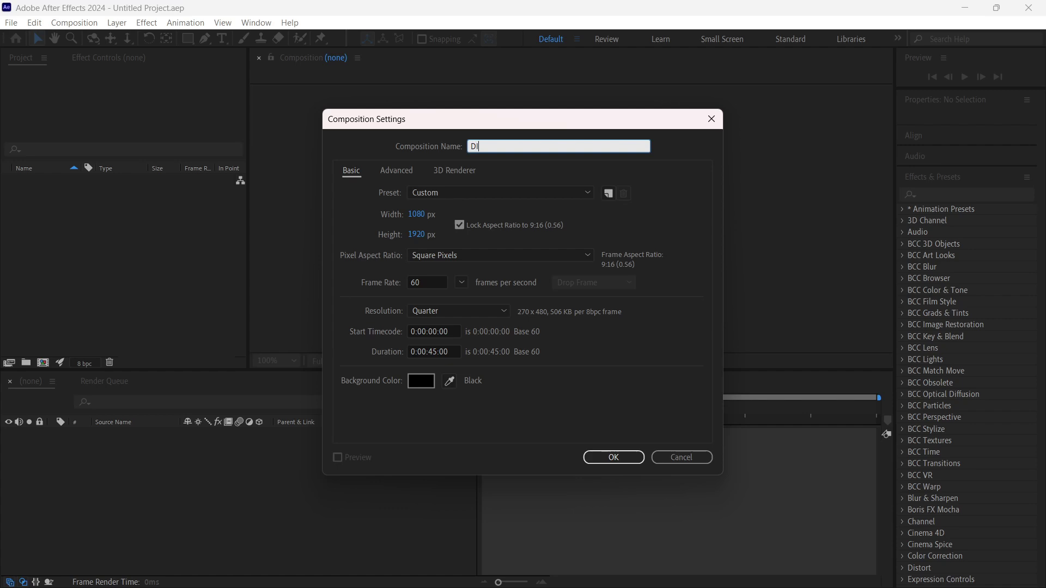
pyautogui.write('IMITRIII')
pyautogui.write(' PAPER FLYING')
pyautogui.click(416, 214)
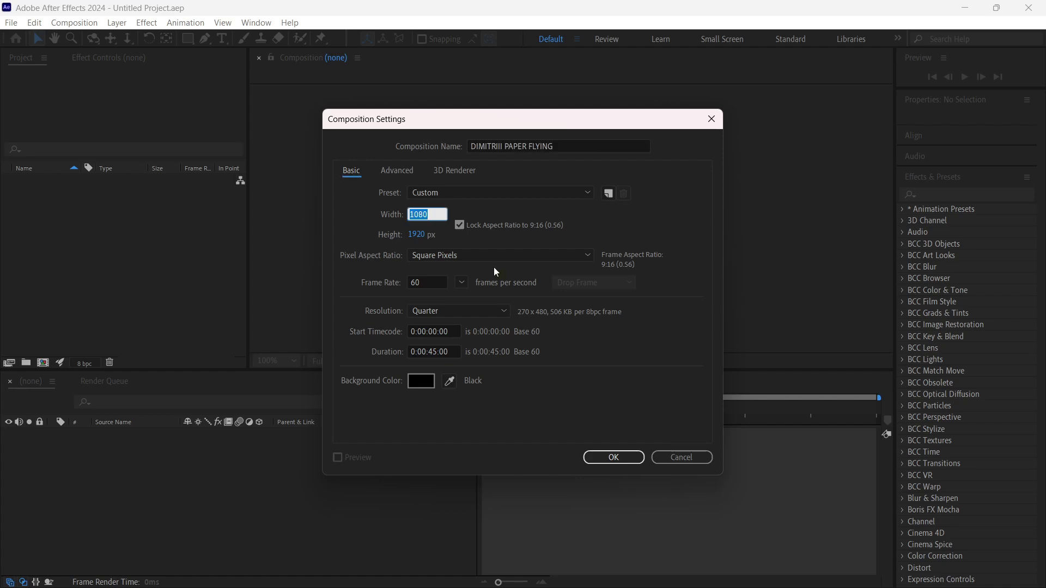
pyautogui.write('100')
pyautogui.press('Tab')
pyautogui.write('100')
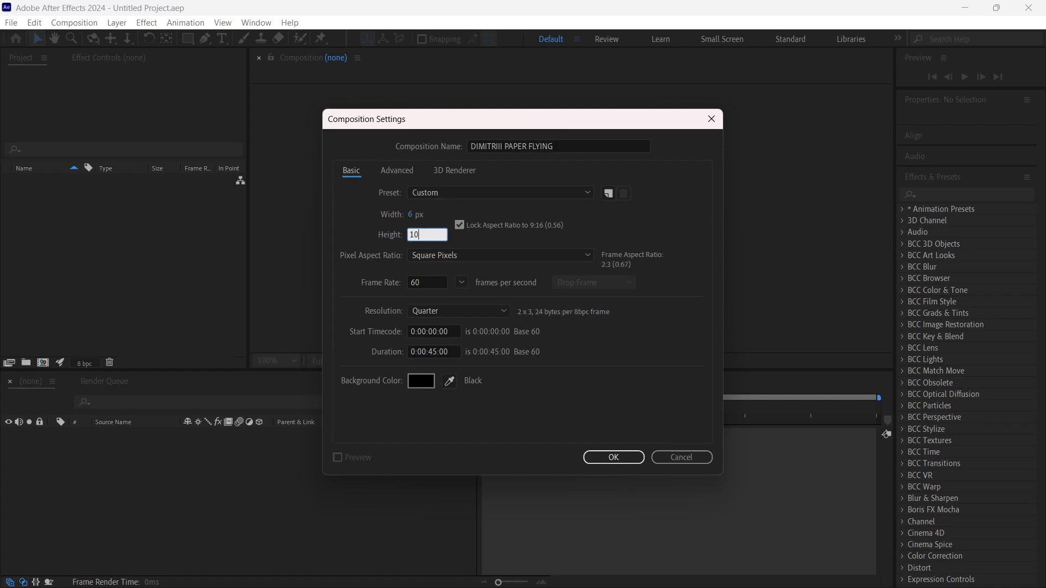
pyautogui.write('0')
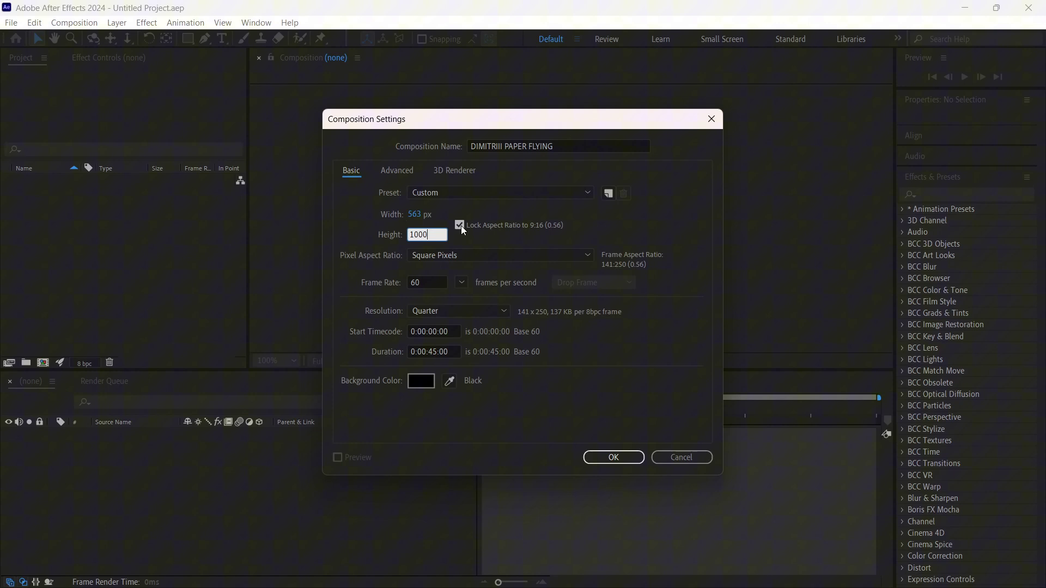
pyautogui.click(460, 224)
pyautogui.click(411, 215)
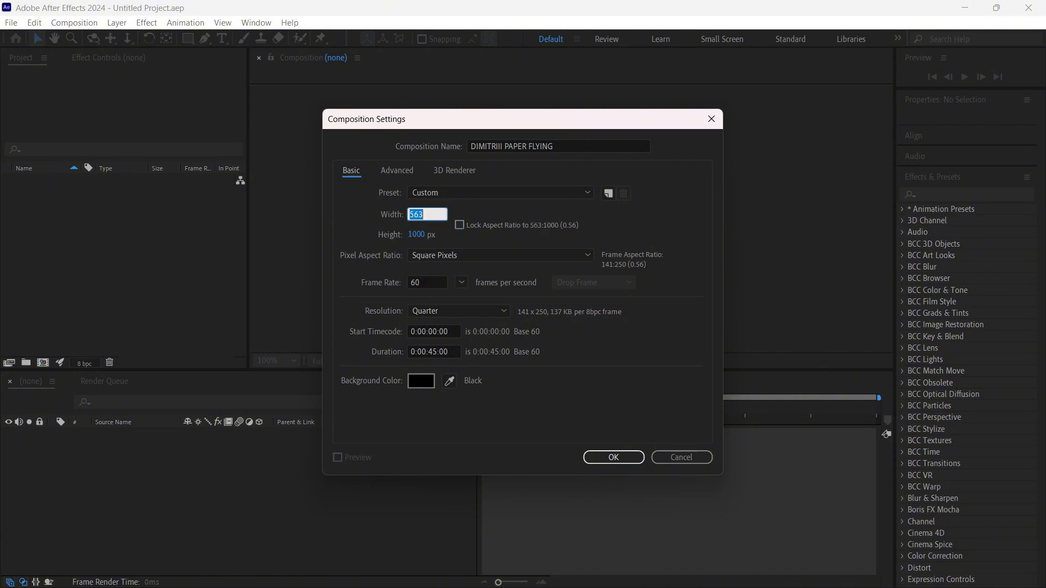
pyautogui.write('1000')
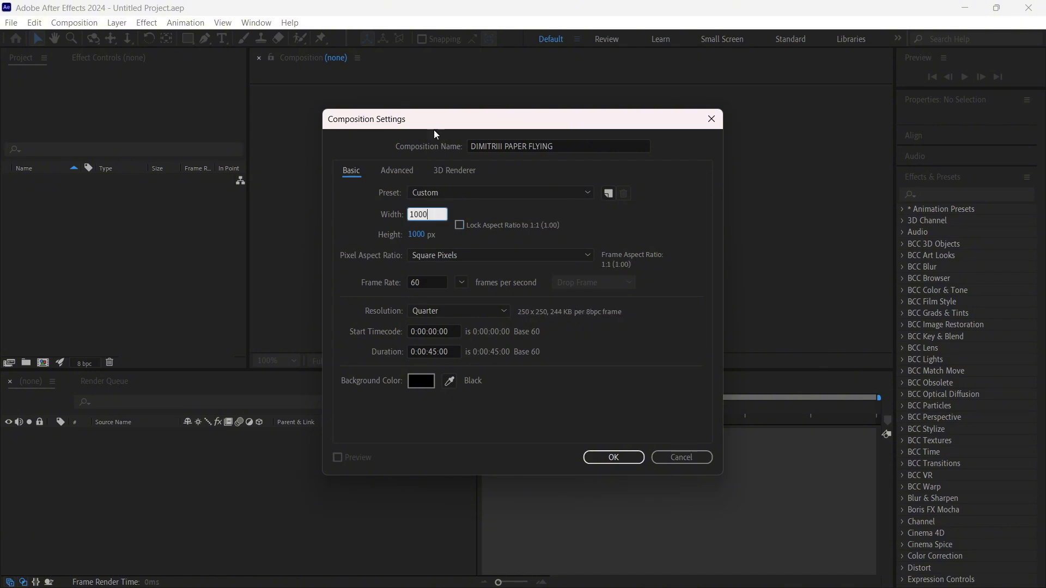
# Import the torn white paper image and place it as a layer at the composition start
pyautogui.press('Return')
pyautogui.rightClick(46, 259)
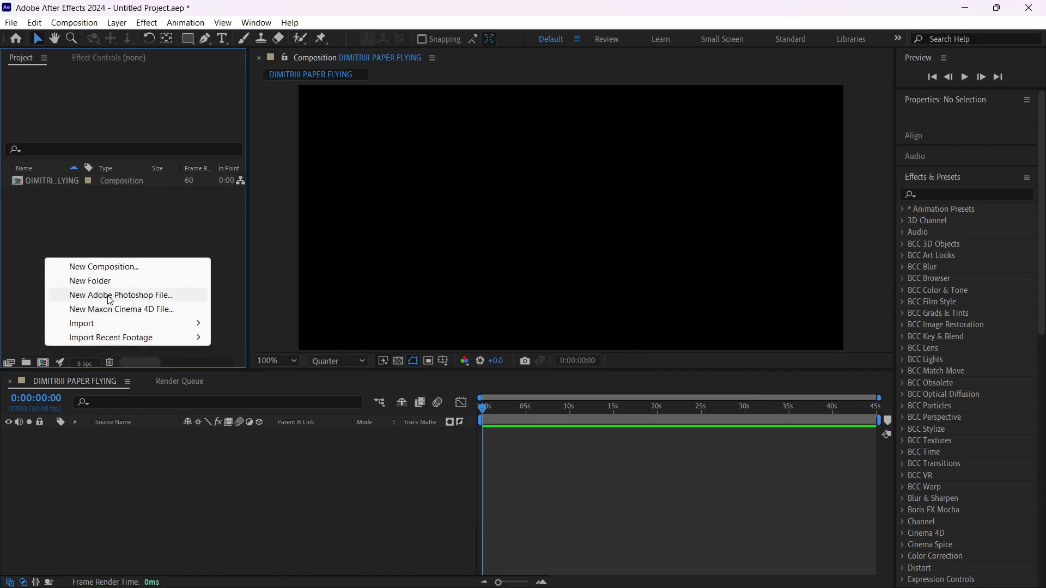
pyautogui.moveTo(82, 324)
pyautogui.click(244, 323)
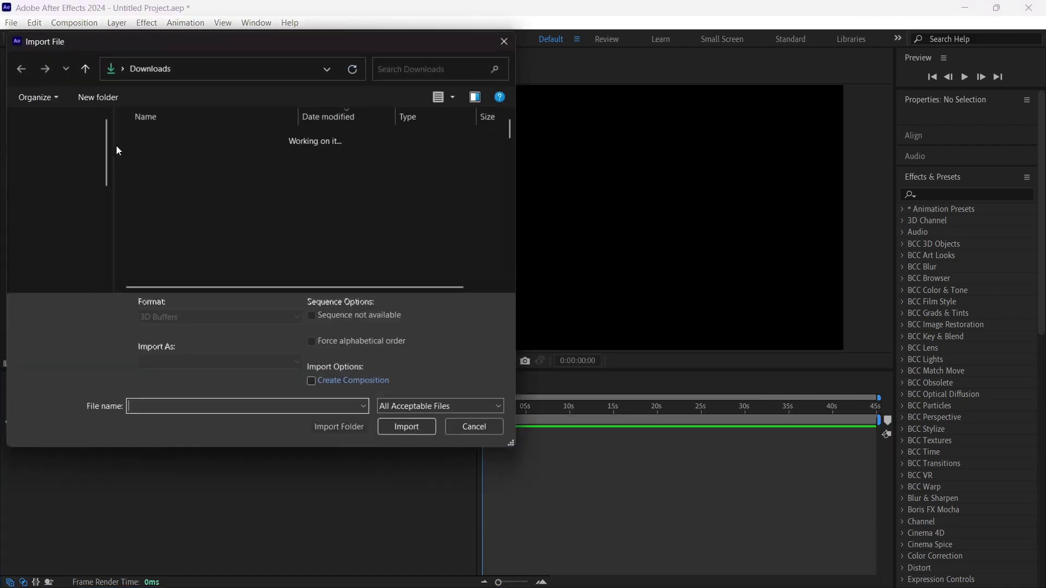
pyautogui.scroll(-1, 179, 206)
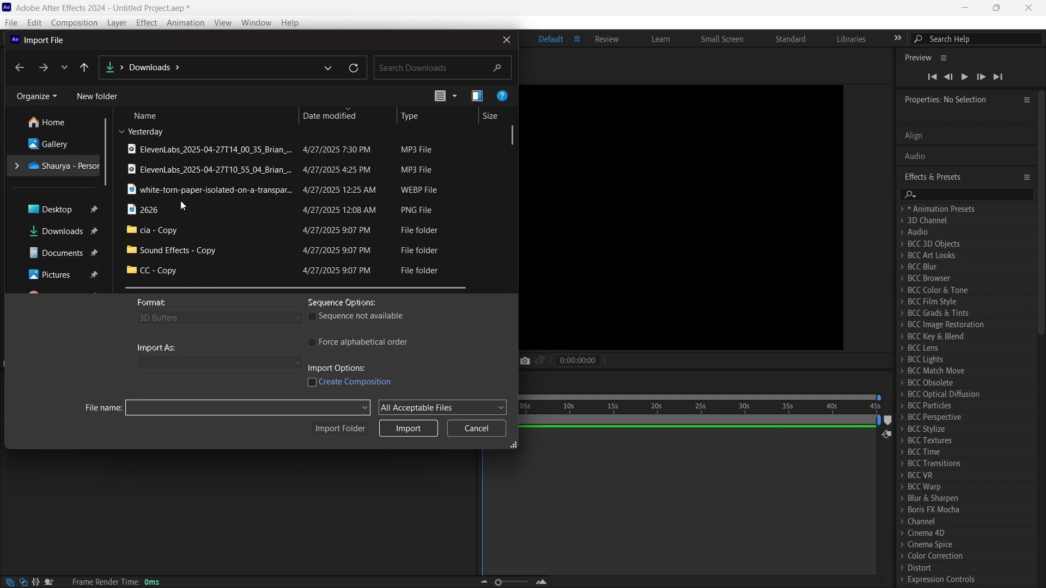
pyautogui.doubleClick(198, 189)
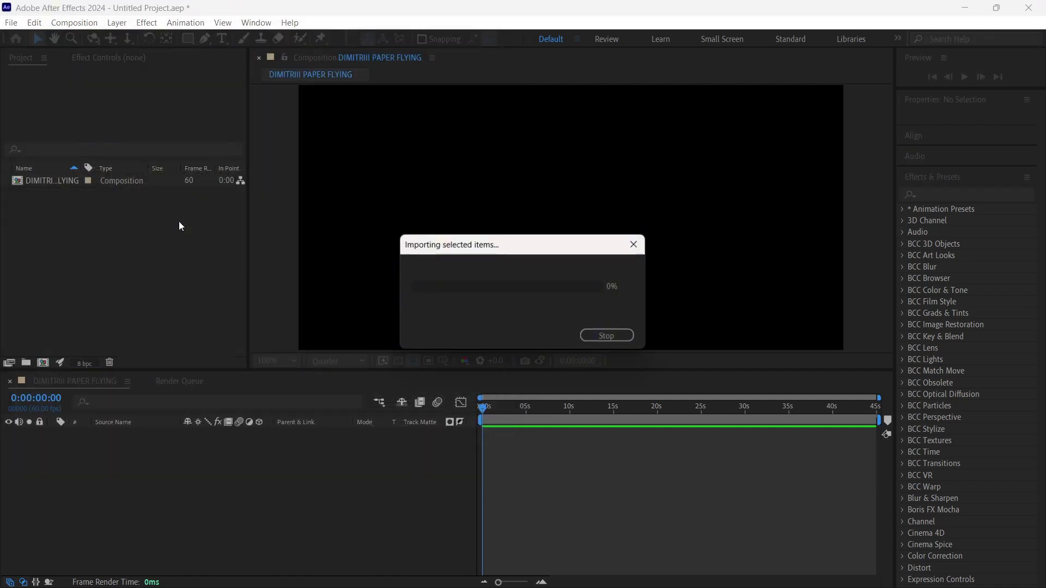
pyautogui.moveTo(53, 195)
pyautogui.mouseDown()
pyautogui.moveTo(569, 448)
pyautogui.moveTo(520, 433)
pyautogui.moveTo(525, 442)
pyautogui.mouseUp()
pyautogui.click(605, 440)
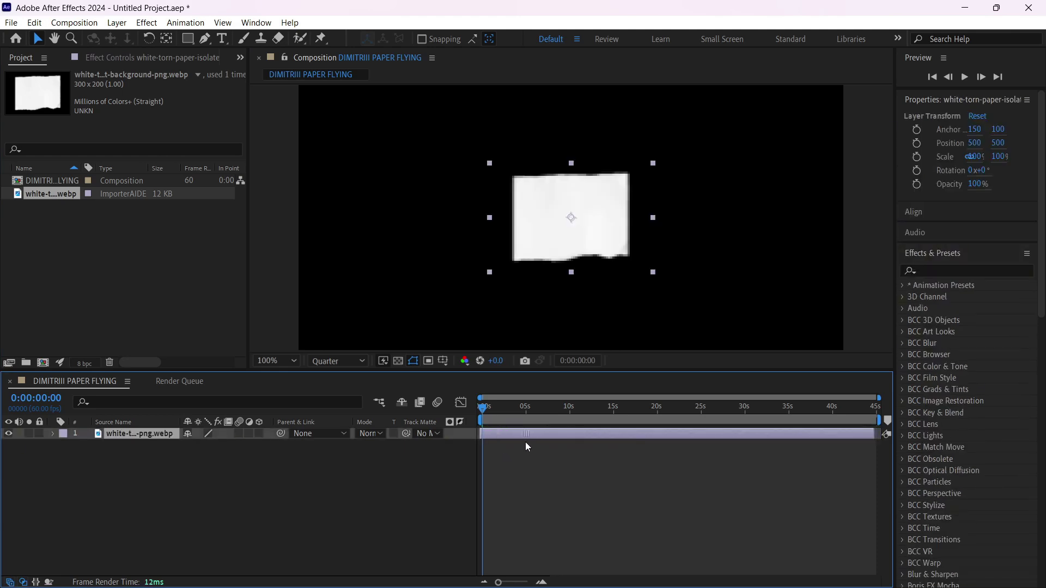
# Keyframe the paper's Rotation from 0° at 0:00:00:25 to 1x+8° at 0:00:17:29
pyautogui.moveTo(526, 446); pyautogui.dragTo(528, 439)
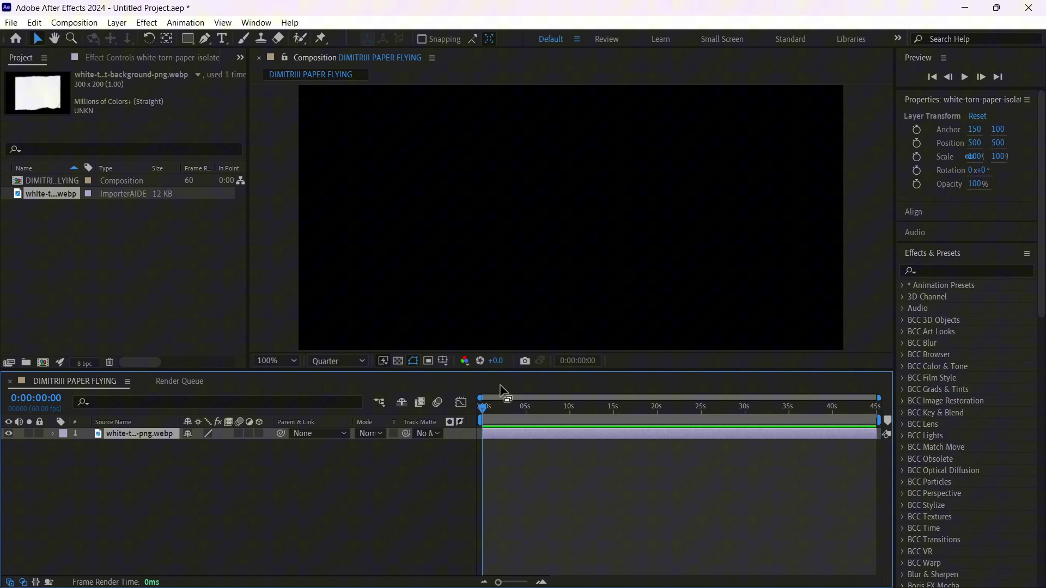
pyautogui.click(486, 406)
pyautogui.press('r')
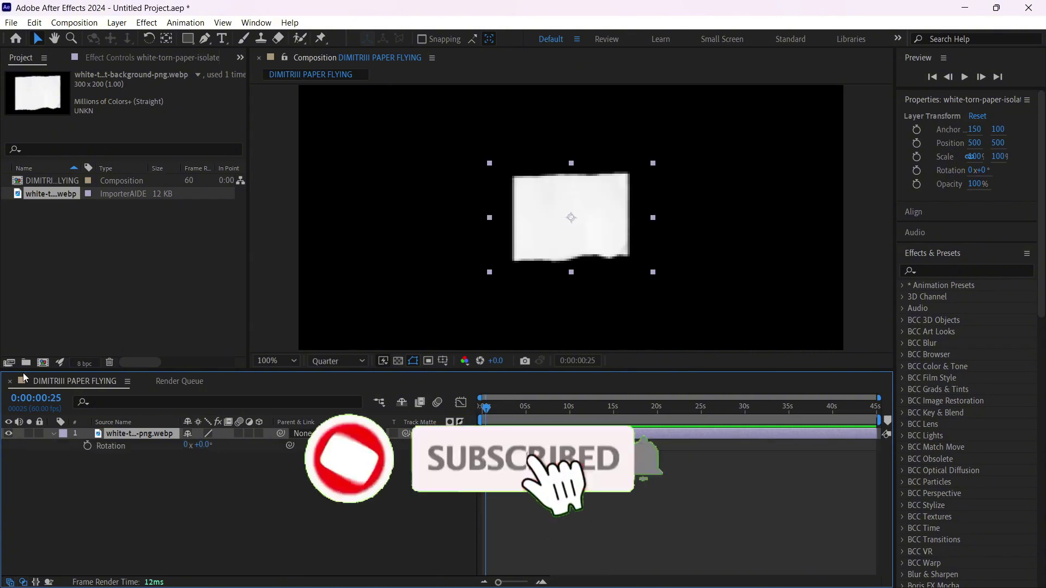
pyautogui.click(88, 446)
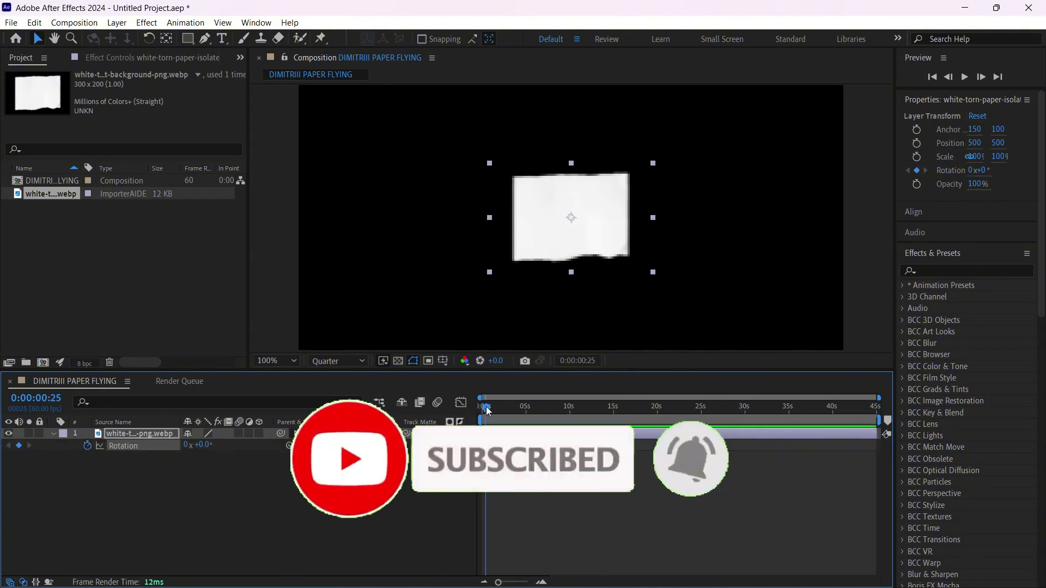
pyautogui.moveTo(485, 407); pyautogui.dragTo(636, 406)
pyautogui.moveTo(200, 446); pyautogui.dragTo(477, 470)
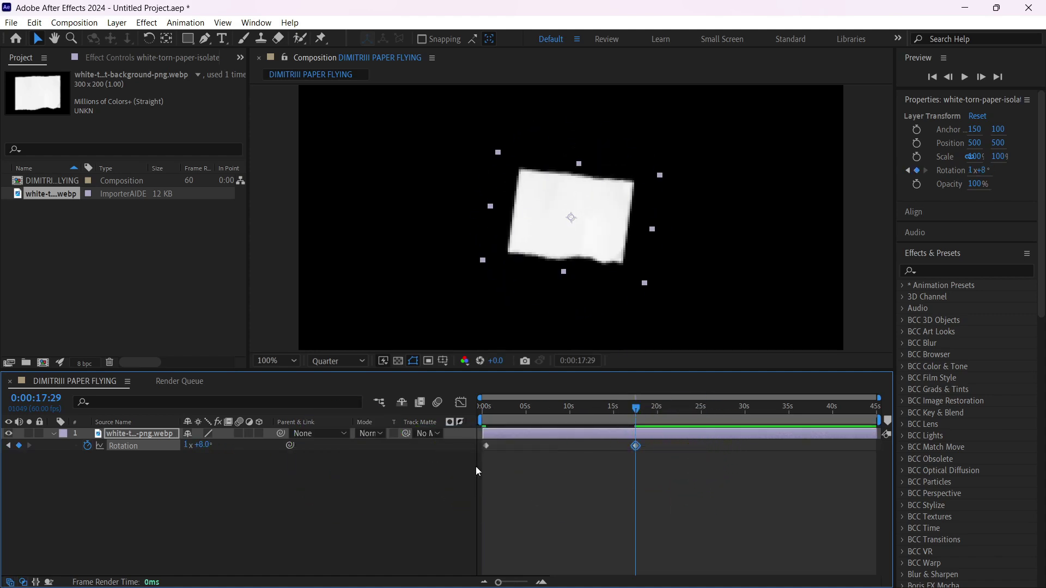
pyautogui.click(477, 469)
pyautogui.rightClick(335, 190)
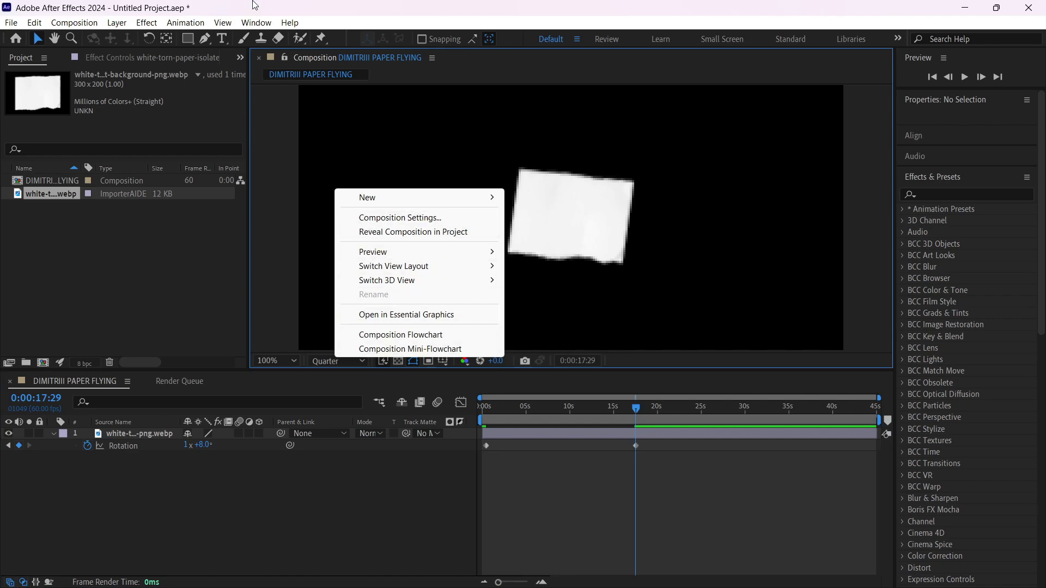
# Create Comp 1 at 1080×1920 px, 60 fps, 45 seconds long
pyautogui.click(174, 25)
pyautogui.click(174, 27)
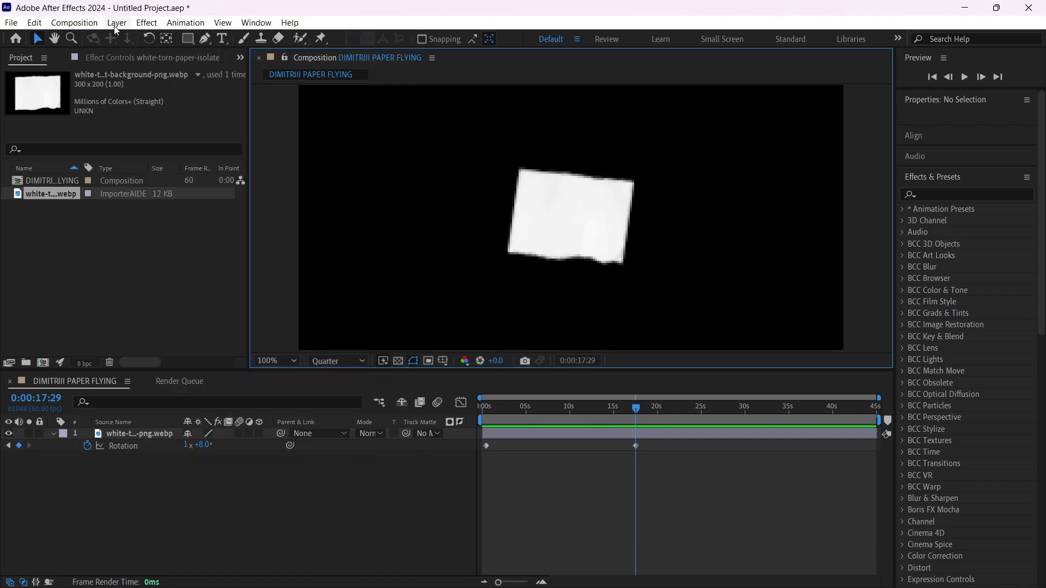
pyautogui.click(67, 29)
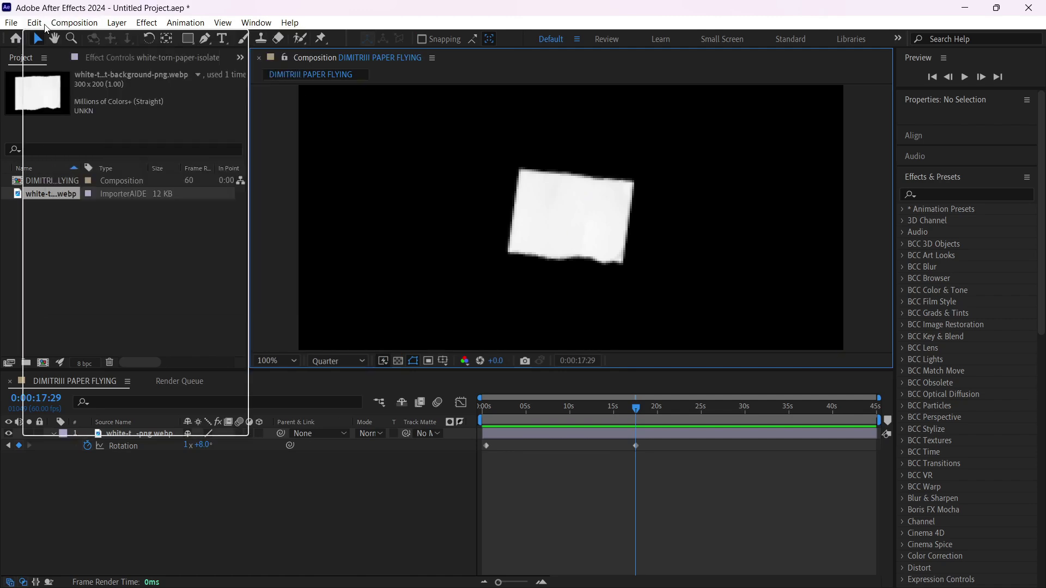
pyautogui.click(96, 39)
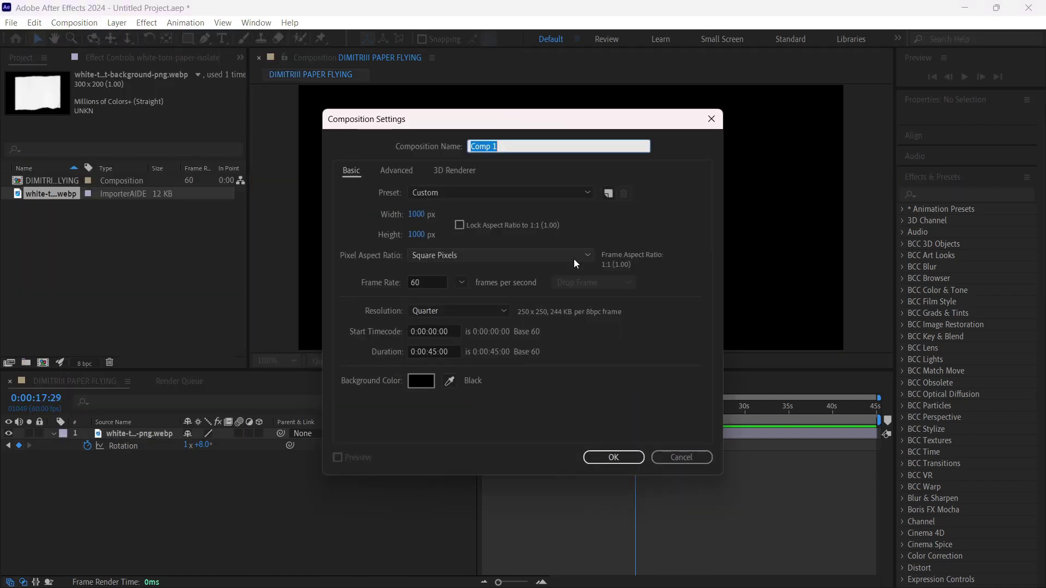
pyautogui.click(418, 215)
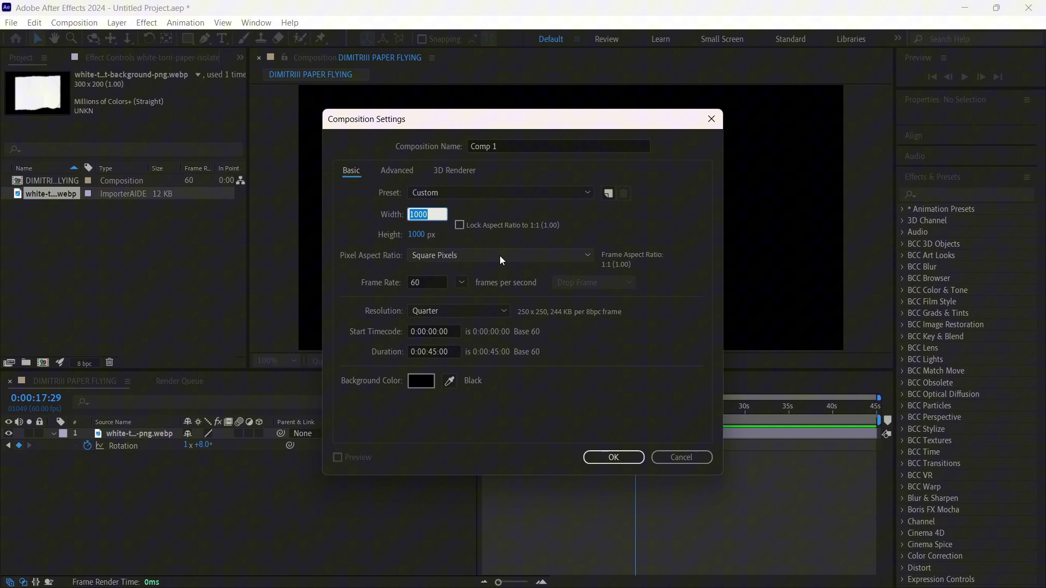
pyautogui.write('1080')
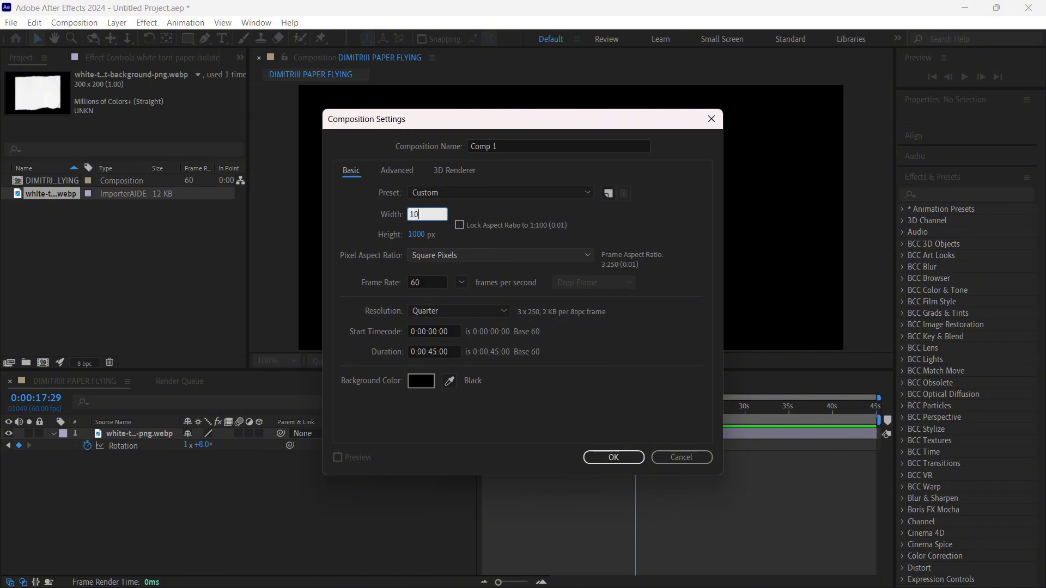
pyautogui.press('Tab')
pyautogui.write('192')
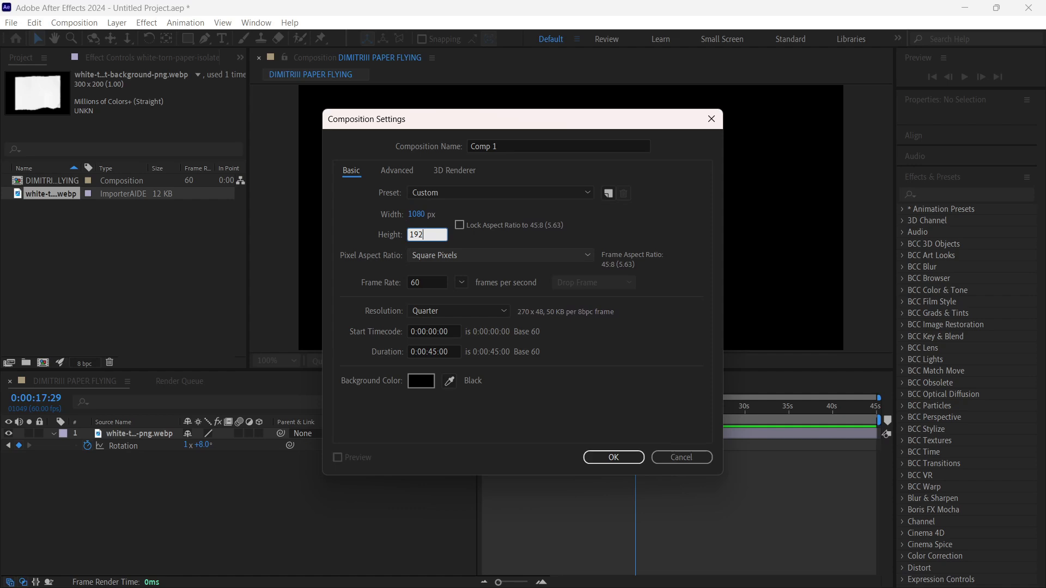
pyautogui.write('0')
pyautogui.press('Return')
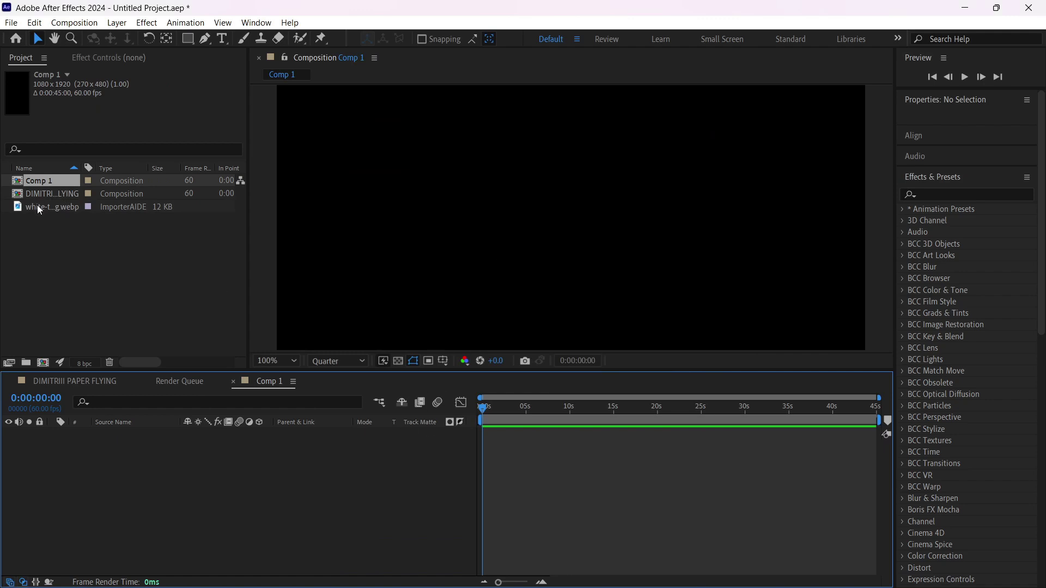
# Add DIMITRIII PAPER FLYING to Comp 1 at 0s and move it off-frame lower left to −412, 1572
pyautogui.moveTo(48, 197); pyautogui.dragTo(576, 453)
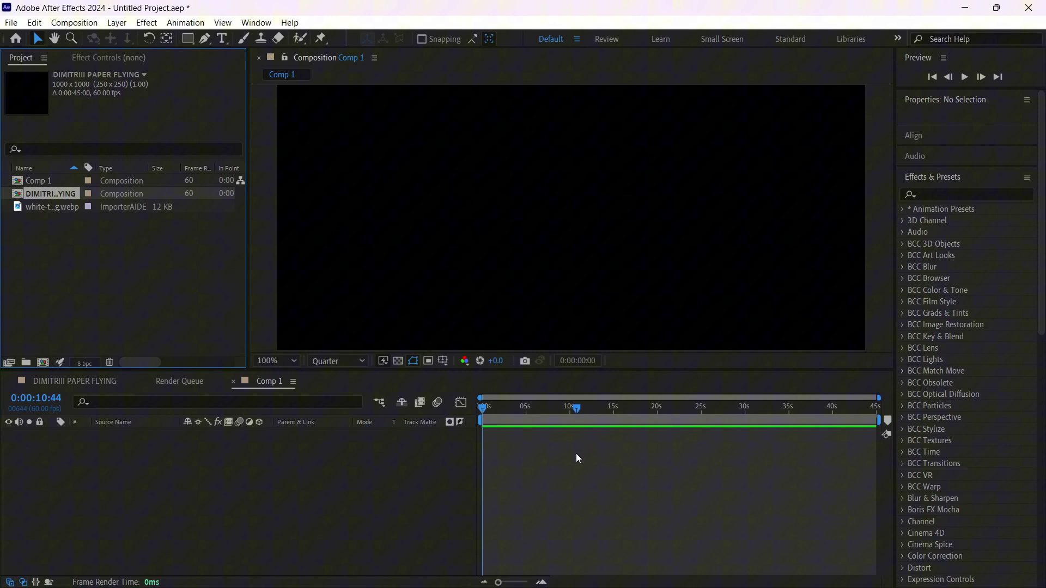
pyautogui.moveTo(576, 423); pyautogui.dragTo(495, 435)
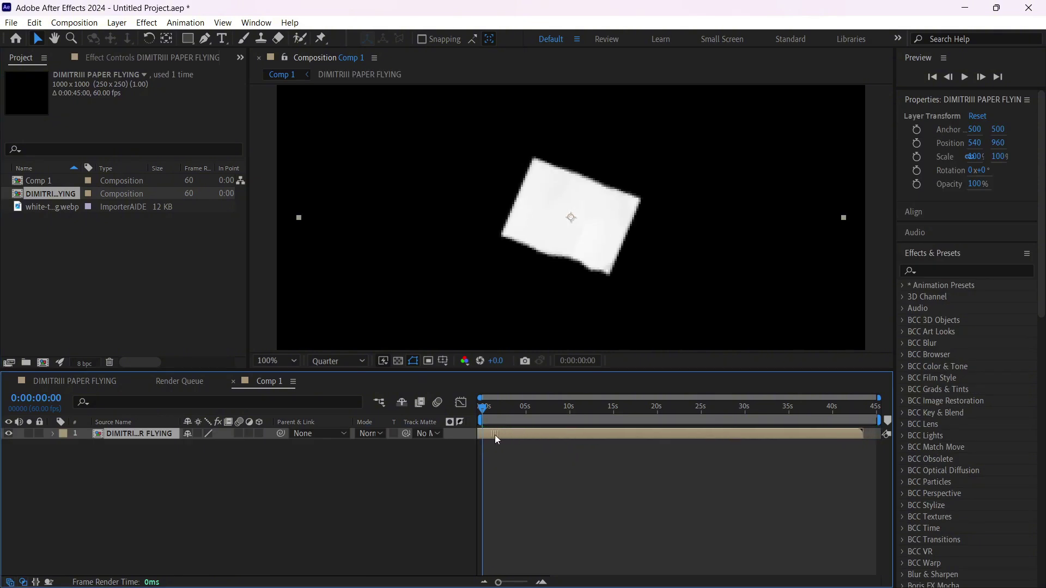
pyautogui.press('space')
pyautogui.scroll(-4, 583, 221)
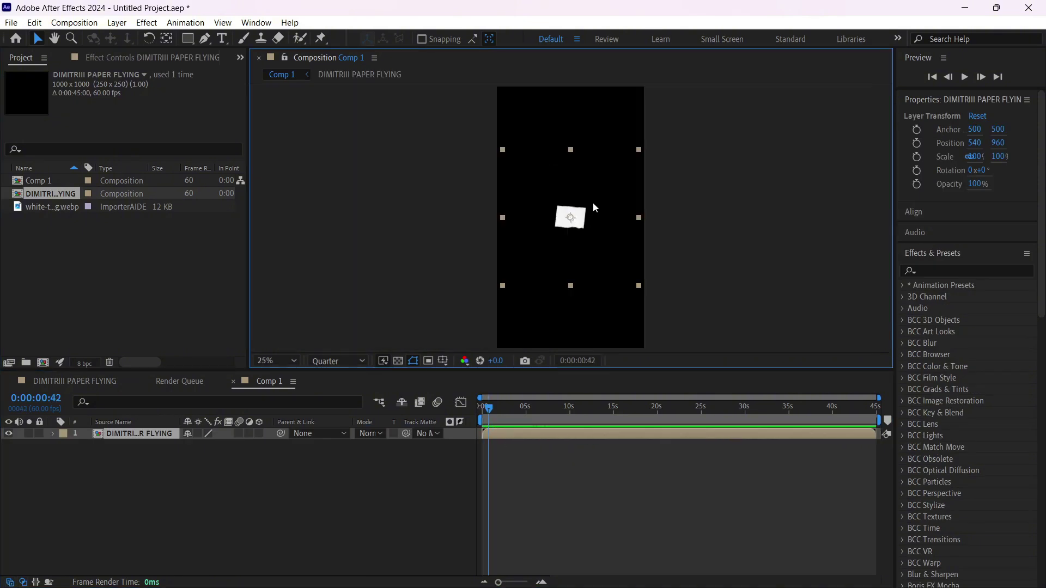
pyautogui.moveTo(592, 202); pyautogui.dragTo(464, 287)
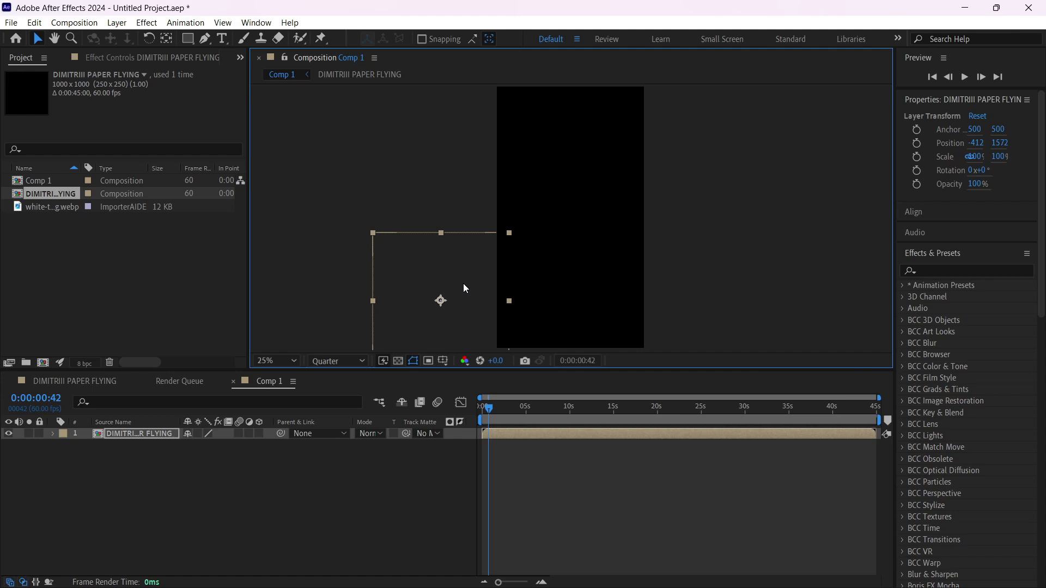
pyautogui.press('p')
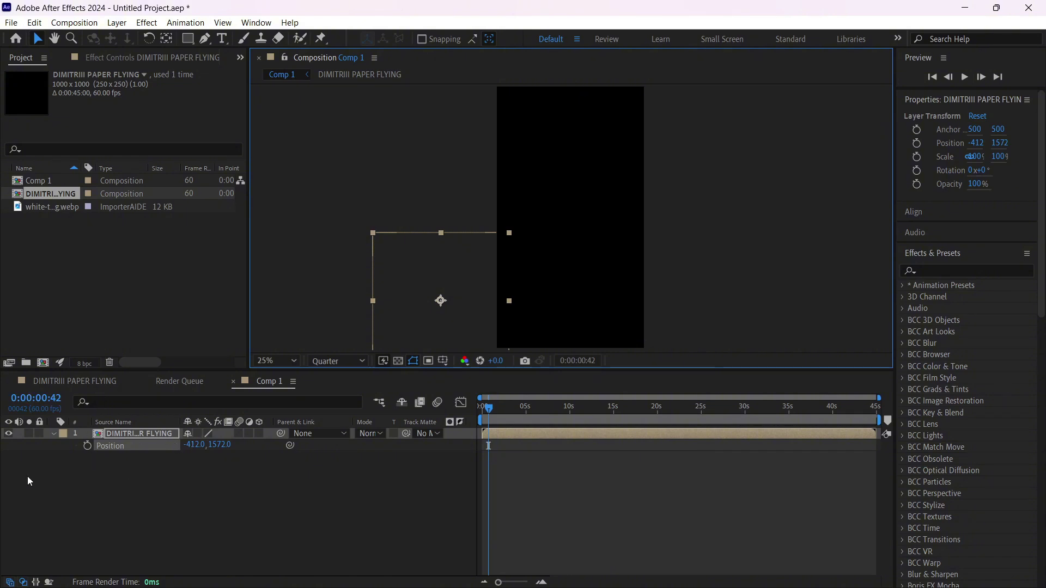
# Keyframe Position at centre (600, 1072) near 3s and upper right (1588, 476) near 5.7s
pyautogui.click(87, 445)
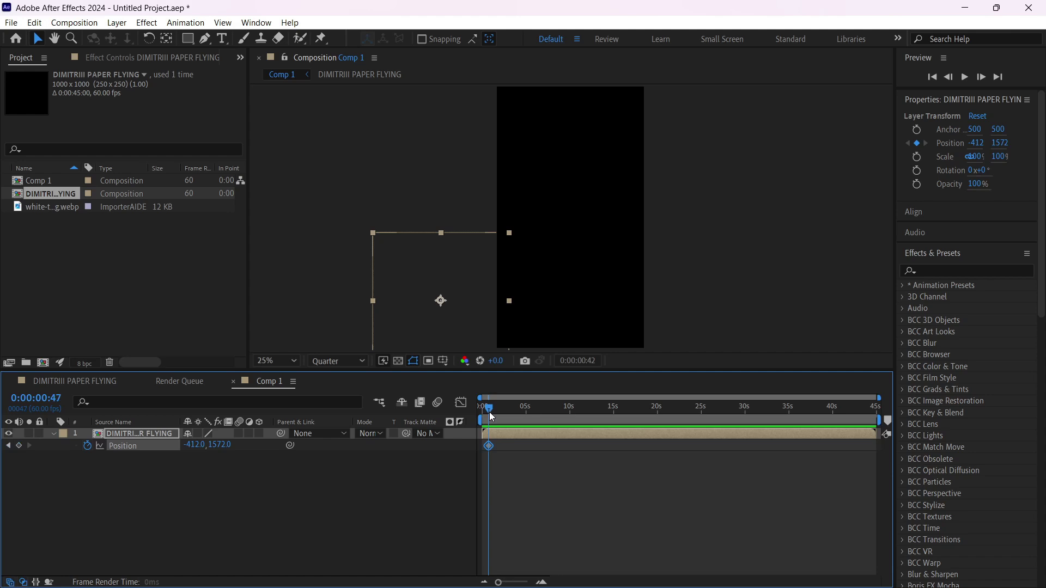
pyautogui.moveTo(487, 410); pyautogui.dragTo(509, 419)
pyautogui.moveTo(431, 304); pyautogui.dragTo(571, 236)
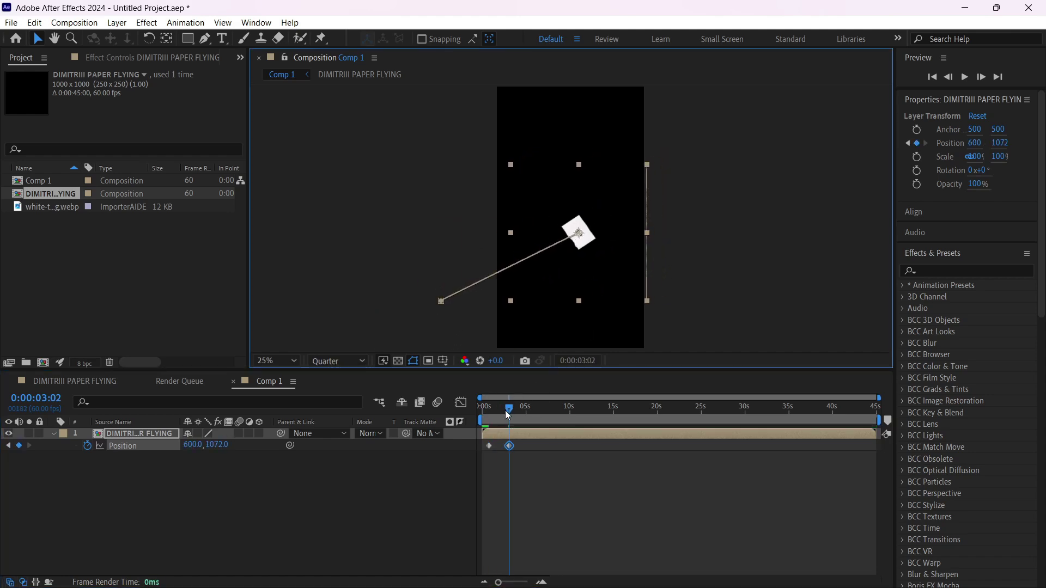
pyautogui.moveTo(507, 409); pyautogui.dragTo(530, 416)
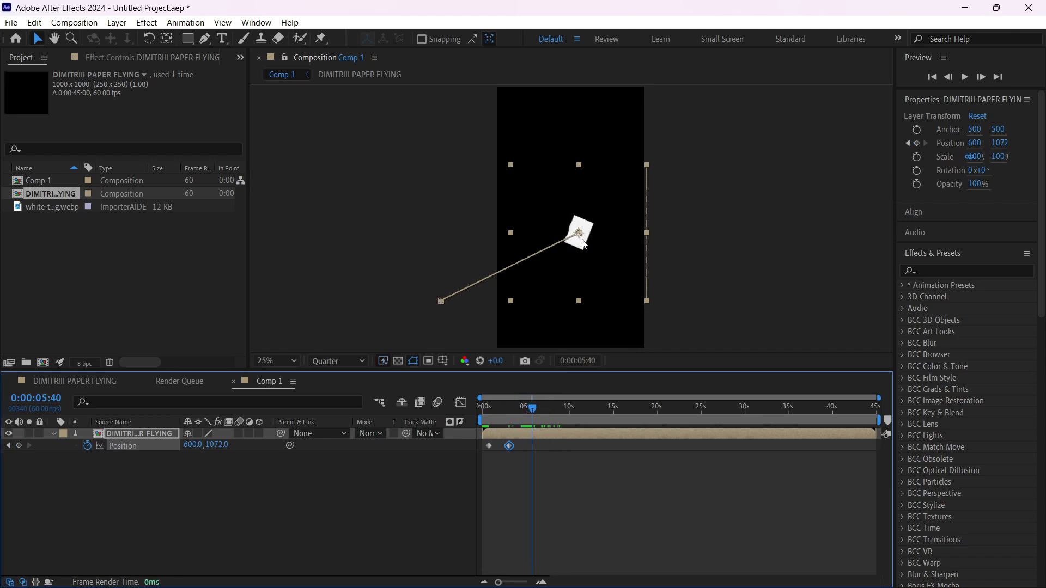
pyautogui.moveTo(581, 242); pyautogui.dragTo(716, 161)
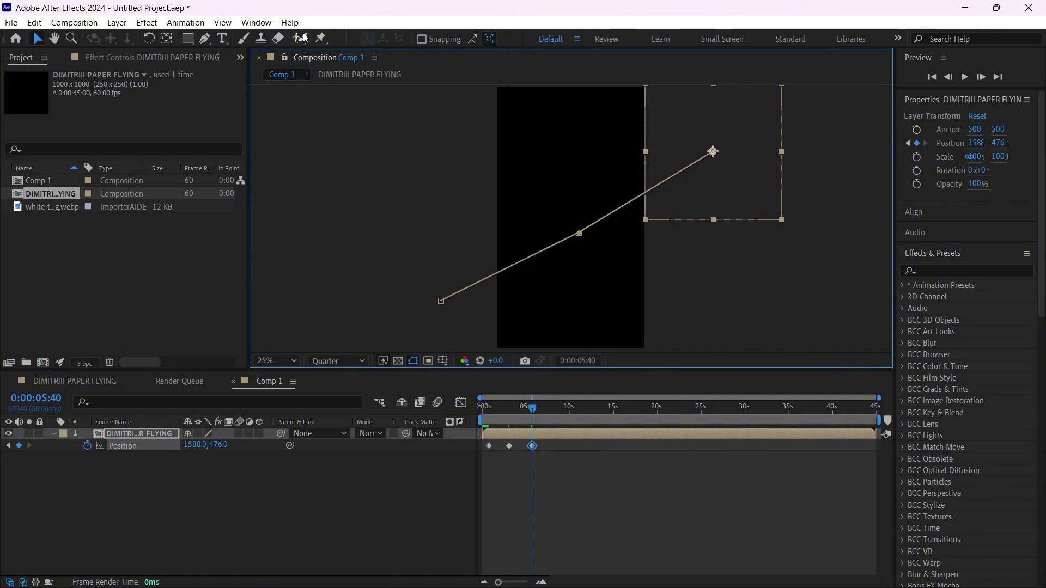
# Add a vertex on the path's lower stretch and pull Bezier handles to curve it
pyautogui.click(206, 38)
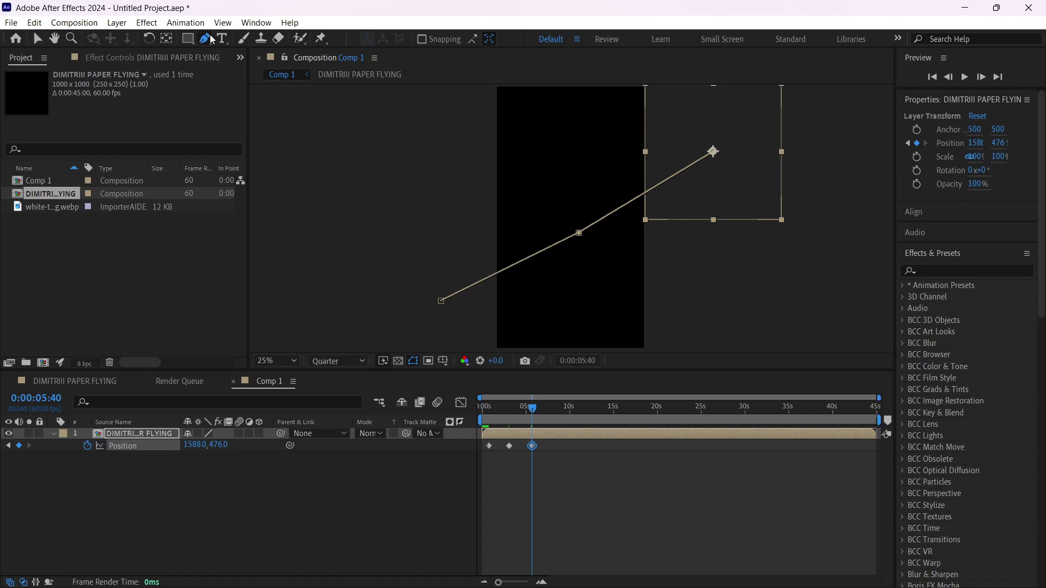
pyautogui.click(515, 266)
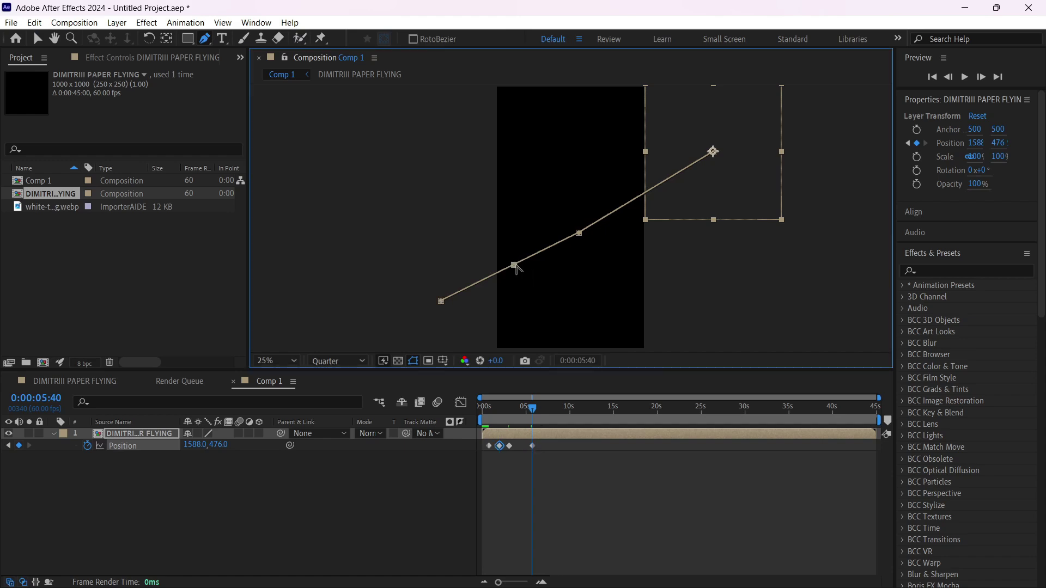
pyautogui.moveTo(514, 266); pyautogui.dragTo(536, 293)
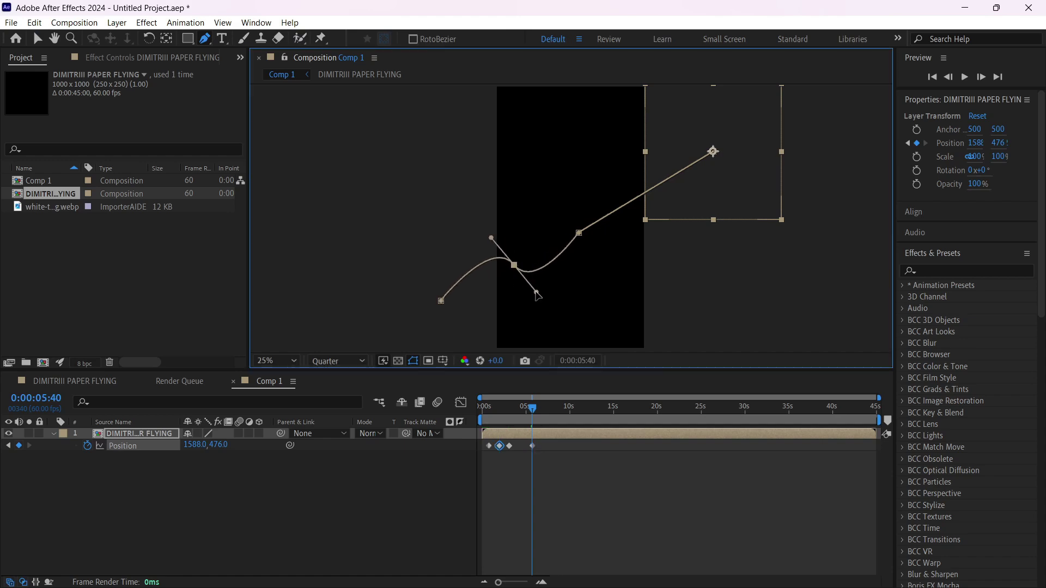
pyautogui.moveTo(537, 293); pyautogui.dragTo(553, 277)
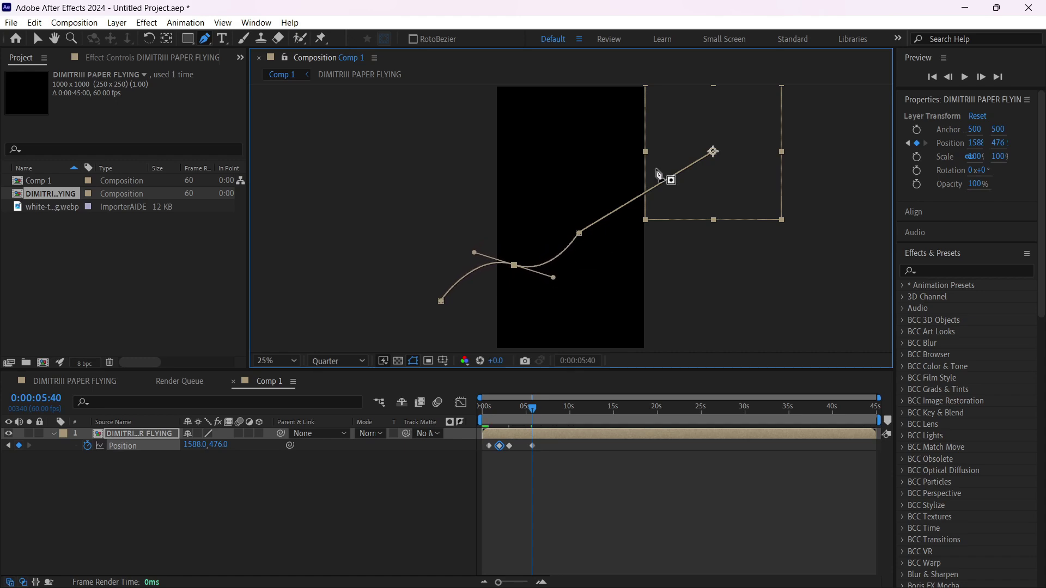
# Curve the path around a second point near the right edge, then show the Position graph
pyautogui.click(645, 194)
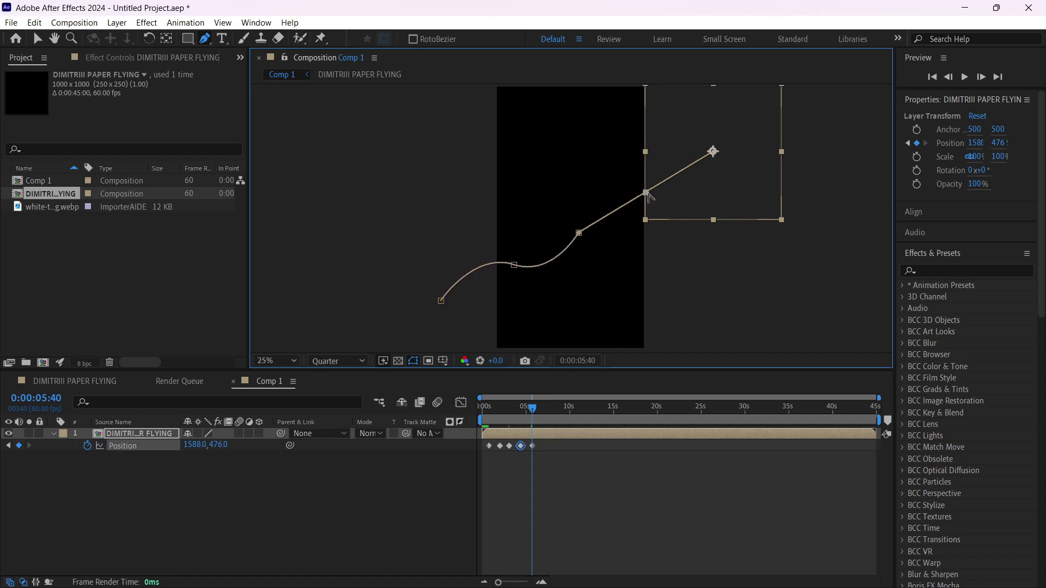
pyautogui.moveTo(645, 194)
pyautogui.mouseDown()
pyautogui.moveTo(641, 164)
pyautogui.moveTo(660, 155)
pyautogui.mouseUp()
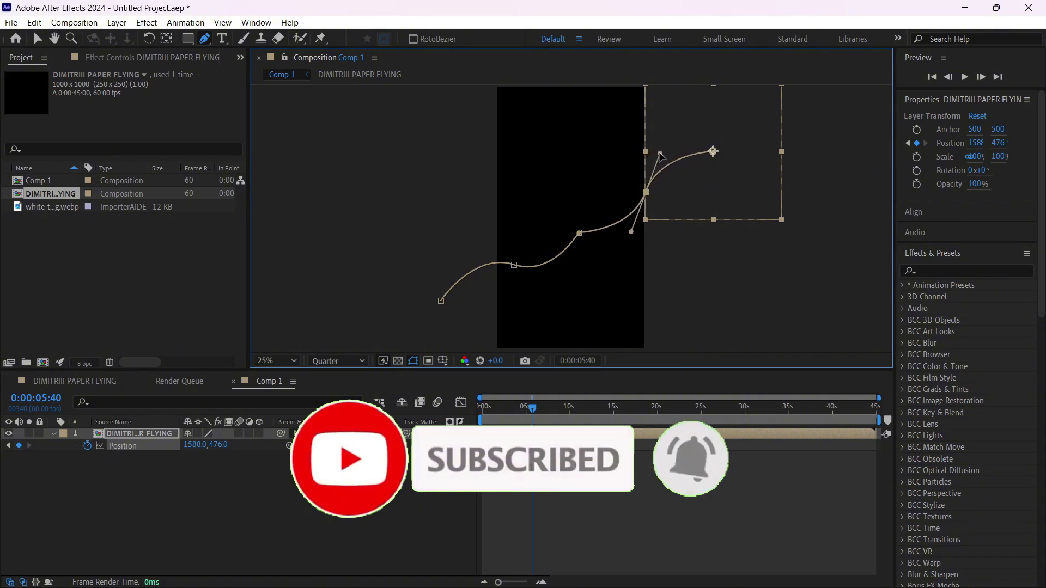
pyautogui.click(236, 445)
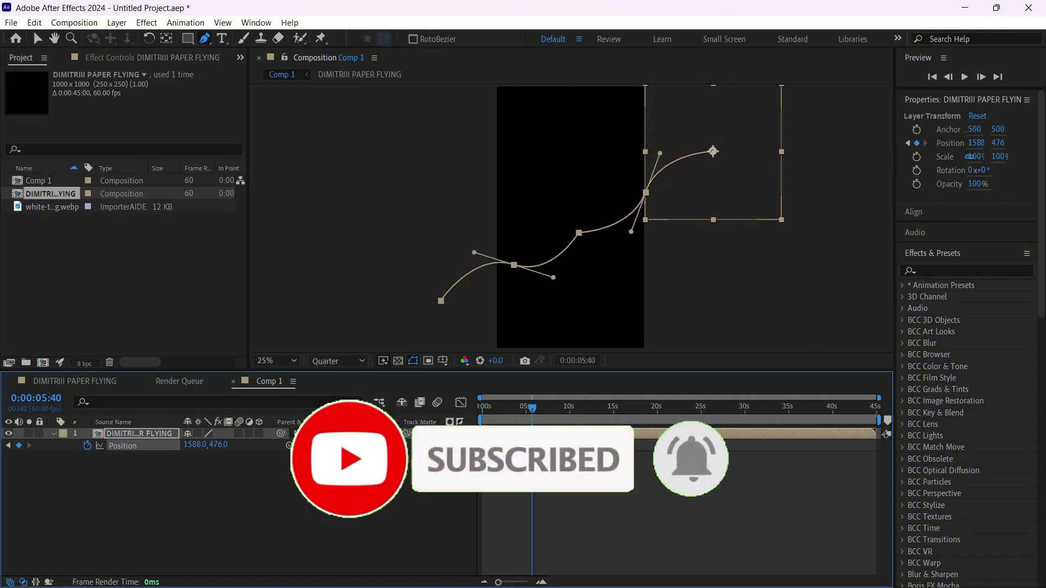
pyautogui.click(462, 402)
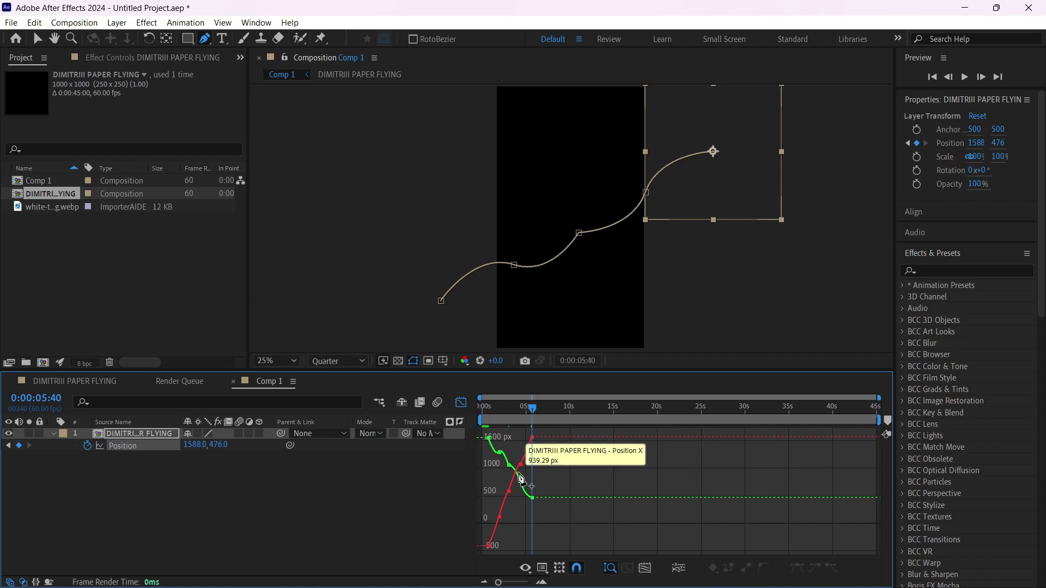
# Switch the Graph Editor to the speed graph and return to keyframe view
pyautogui.rightClick(568, 475)
pyautogui.click(614, 355)
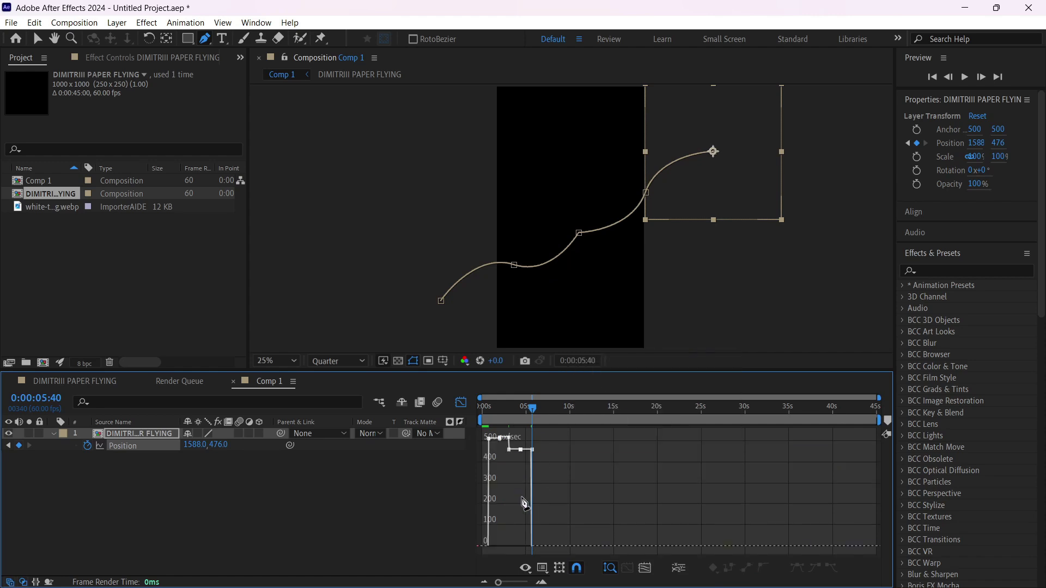
pyautogui.click(462, 403)
# Apply Easy Ease to all five Position keyframes and view their speed graph
pyautogui.moveTo(548, 467); pyautogui.dragTo(487, 438)
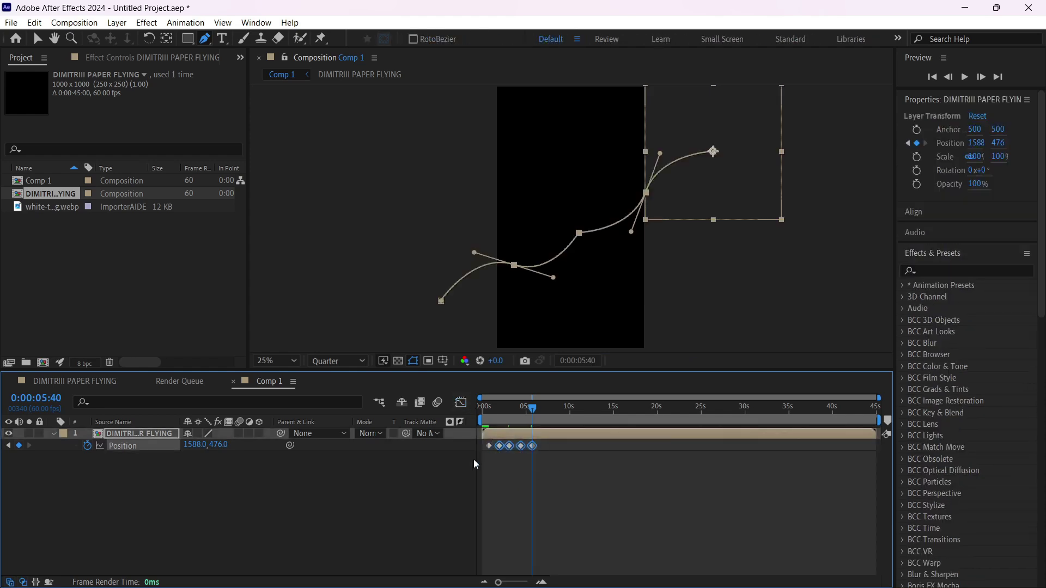
pyautogui.moveTo(542, 462); pyautogui.dragTo(461, 445)
pyautogui.press('F9')
pyautogui.click(461, 403)
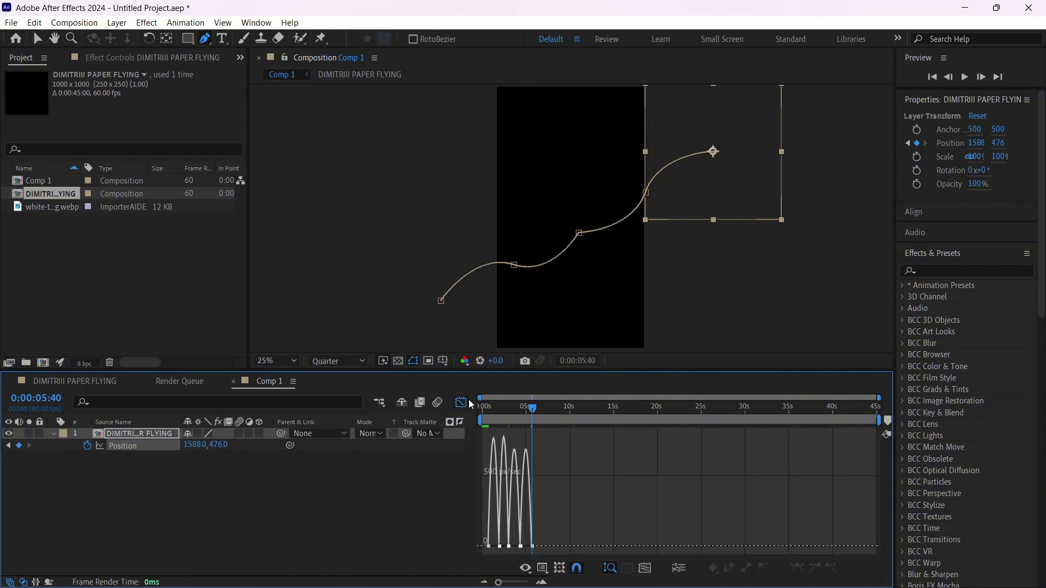
pyautogui.moveTo(526, 553); pyautogui.dragTo(537, 565)
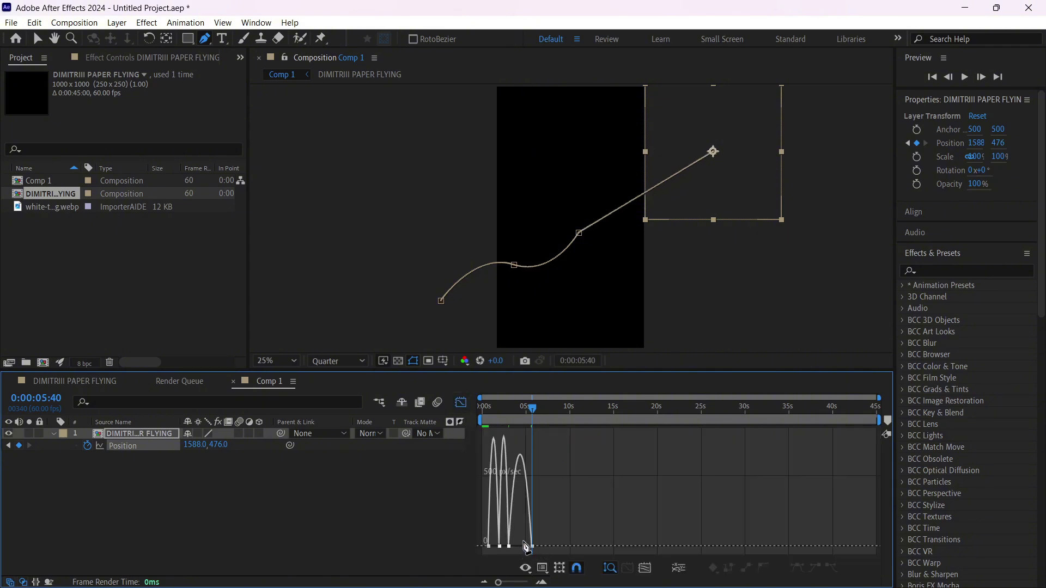
pyautogui.hotkey('ctrl', 'z')
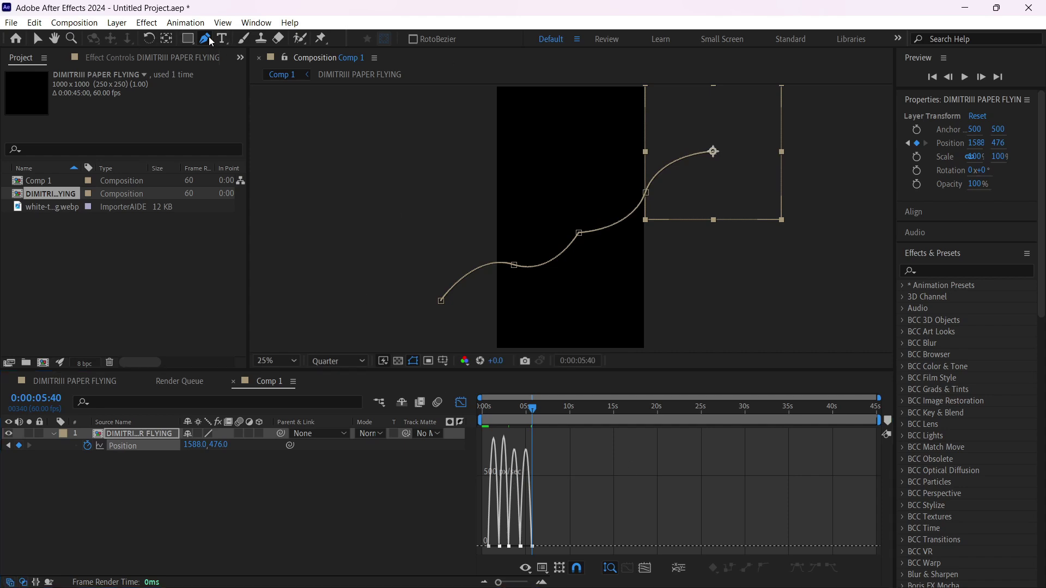
# Select the last three keyframes and sharpen the speed peak into the final keyframe
pyautogui.click(38, 40)
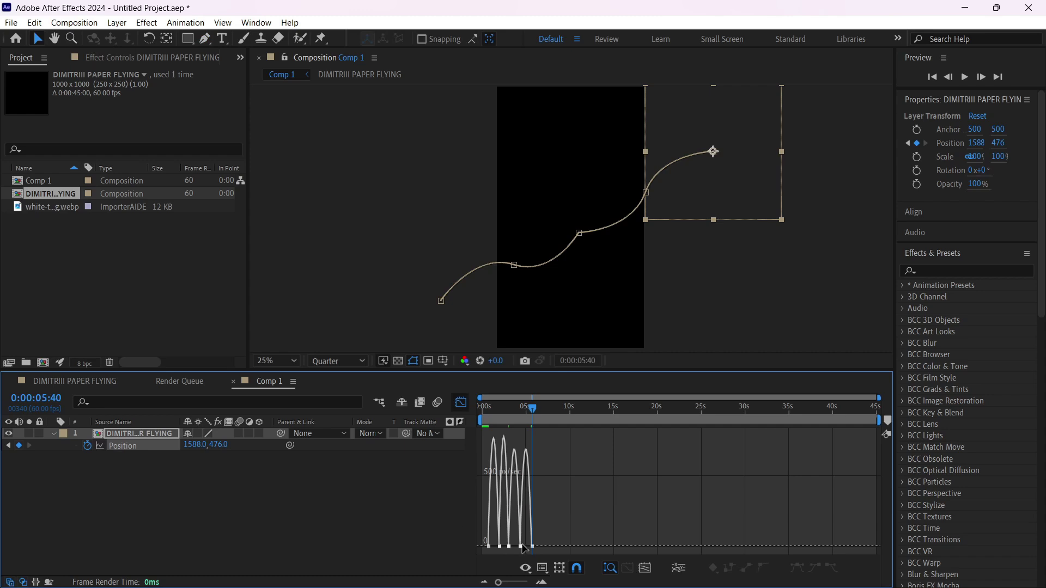
pyautogui.moveTo(513, 543); pyautogui.dragTo(527, 553)
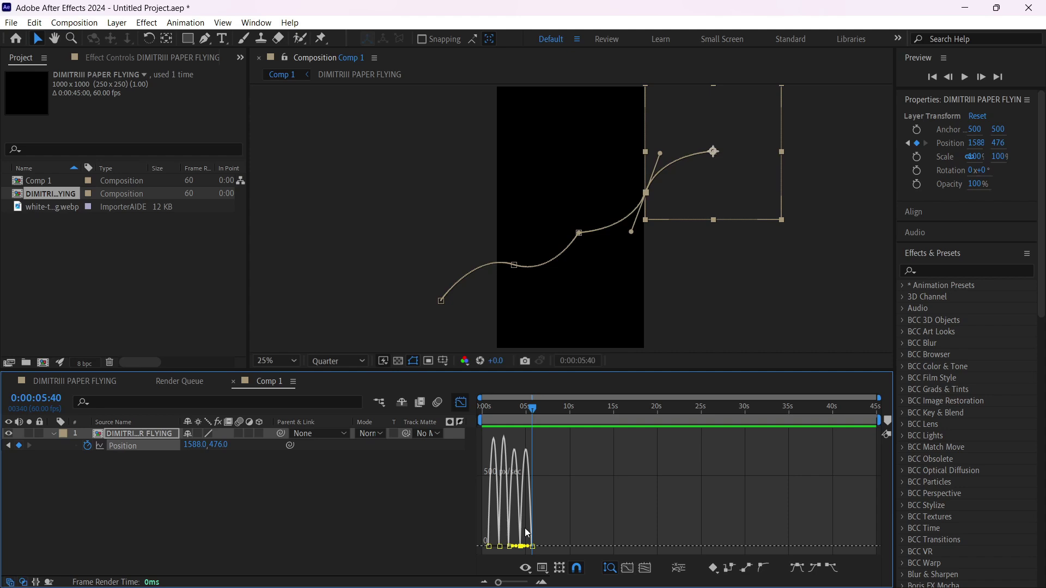
pyautogui.scroll(5, 527, 523)
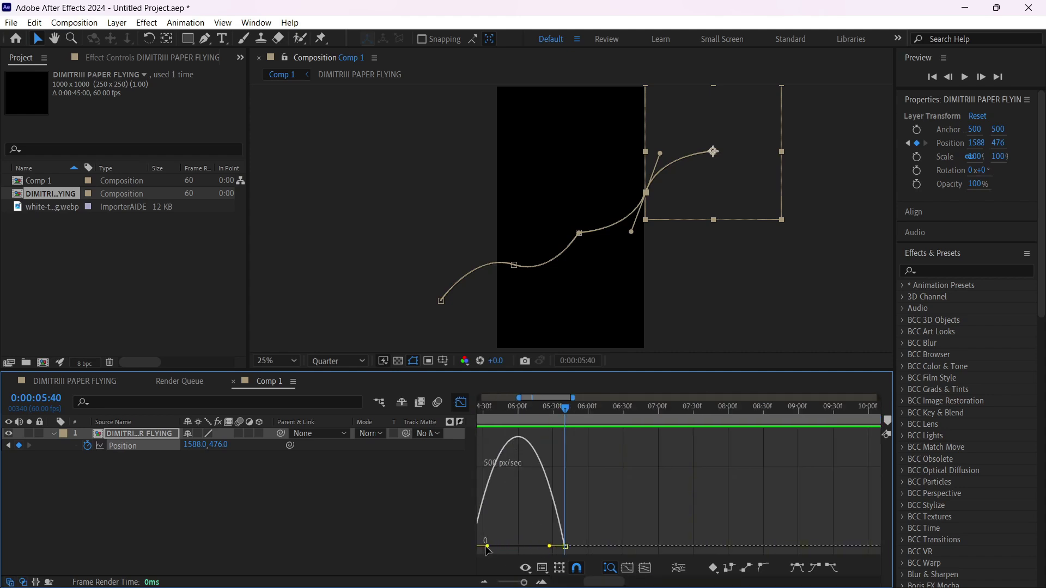
pyautogui.moveTo(549, 545); pyautogui.dragTo(518, 545)
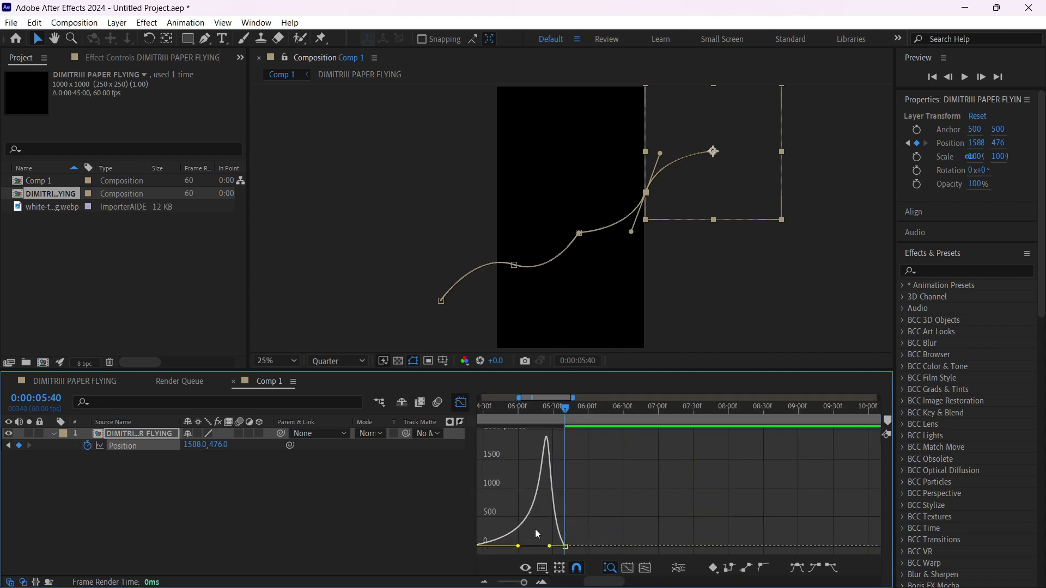
pyautogui.scroll(-5, 535, 529)
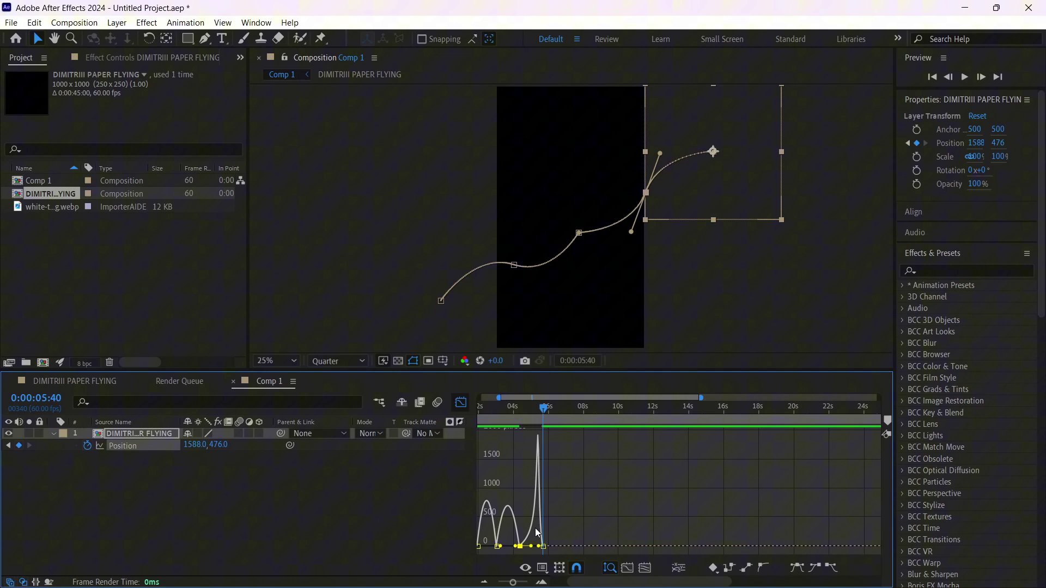
# Turn the middle and first speed bumps into tall peaks, then return to keyframe view
pyautogui.click(504, 547)
pyautogui.moveTo(500, 546); pyautogui.dragTo(508, 547)
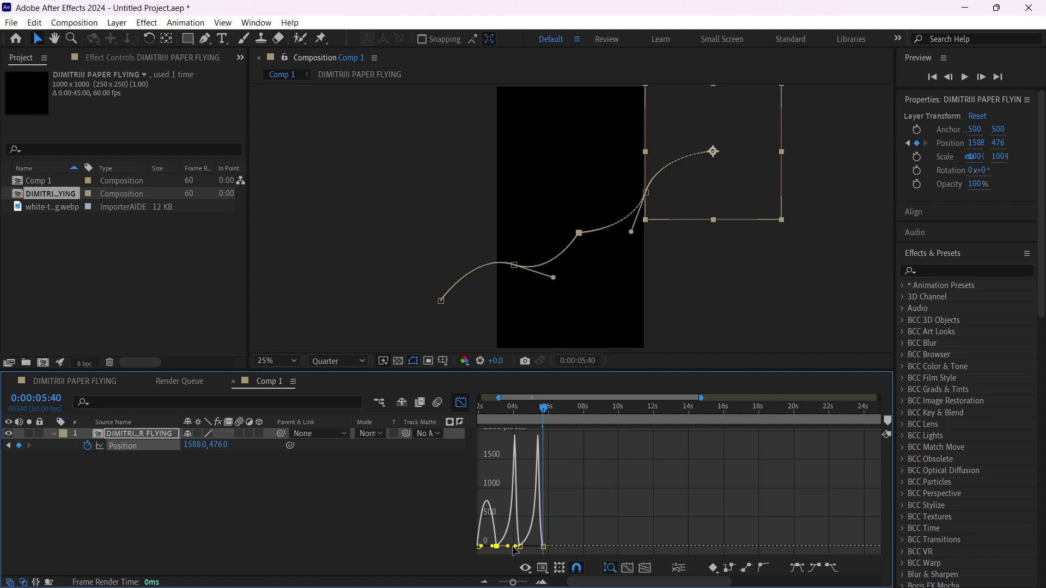
pyautogui.click(483, 547)
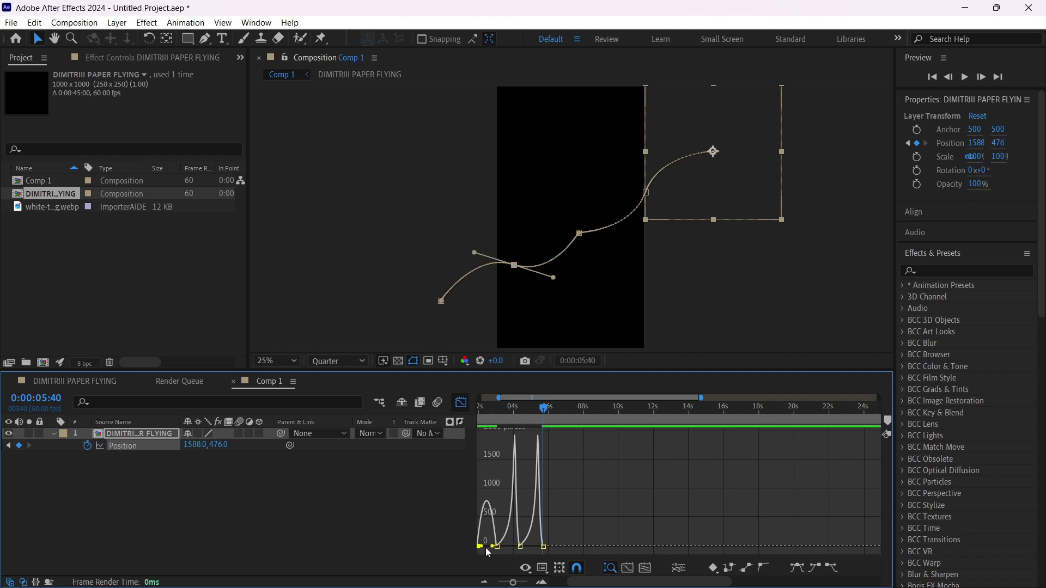
pyautogui.moveTo(485, 546); pyautogui.dragTo(493, 554)
pyautogui.click(507, 535)
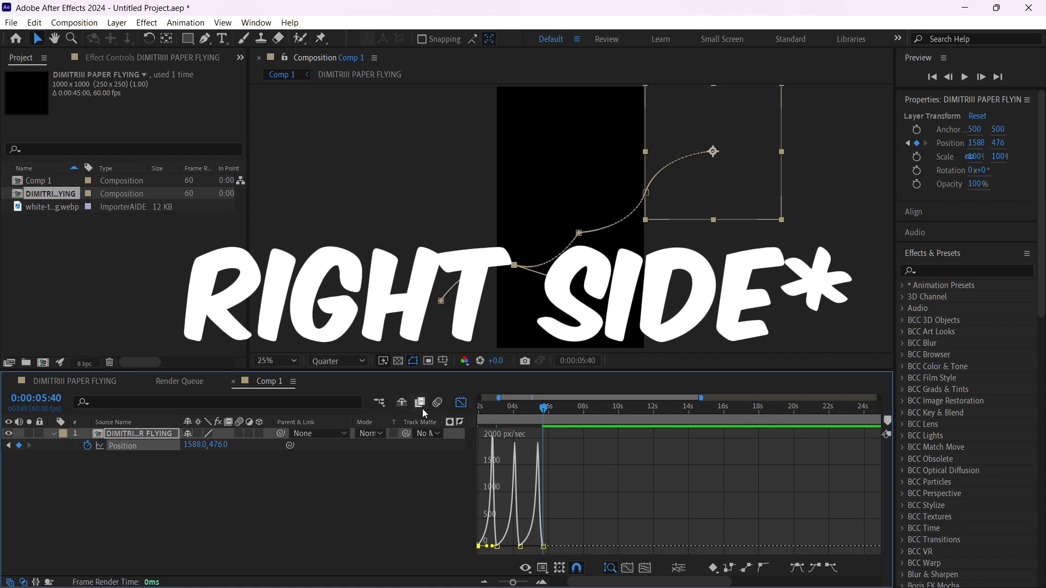
pyautogui.click(460, 402)
pyautogui.moveTo(544, 408); pyautogui.dragTo(443, 409)
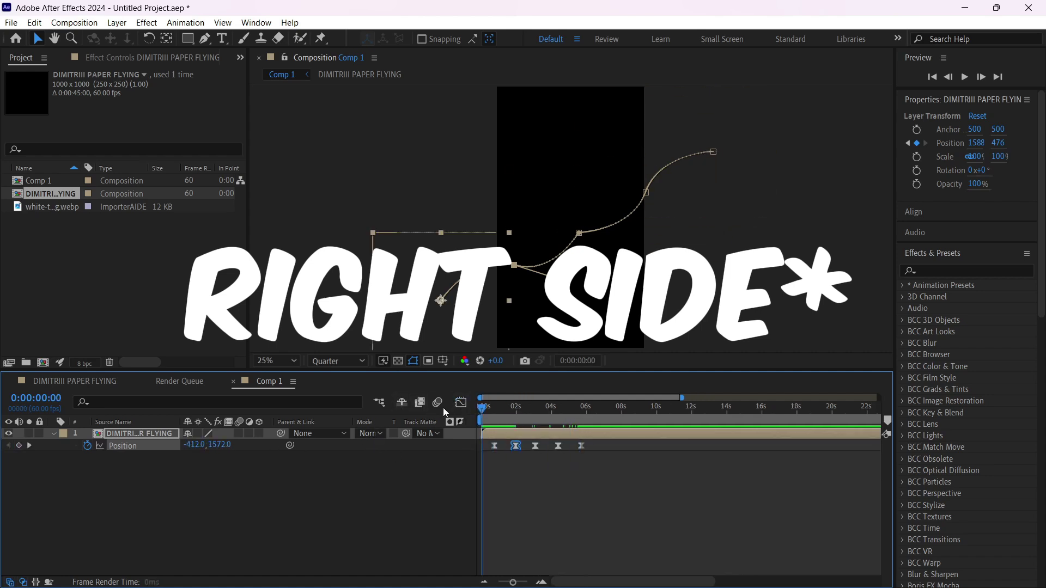
pyautogui.press('space')
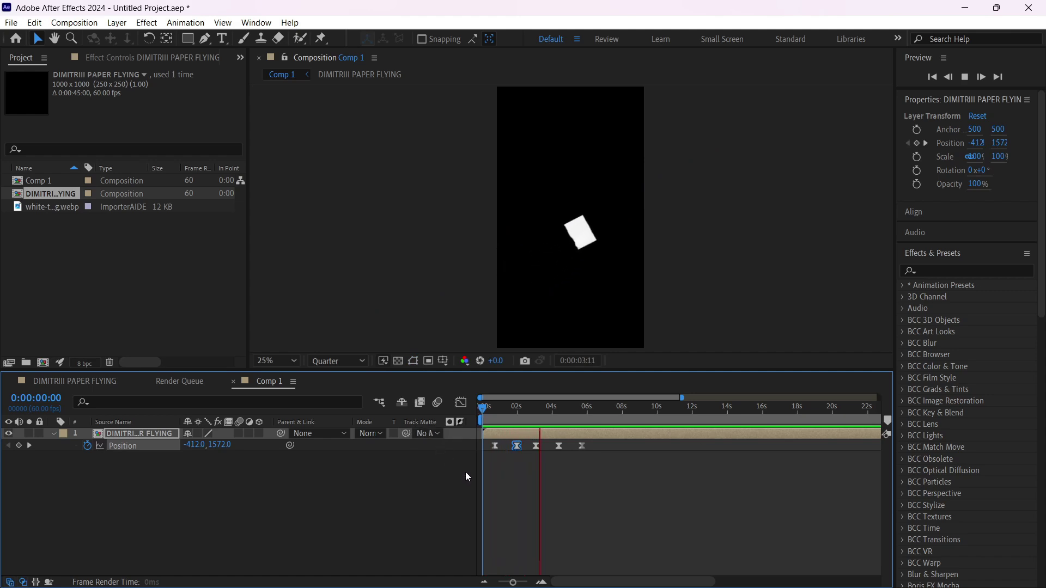
pyautogui.press('space')
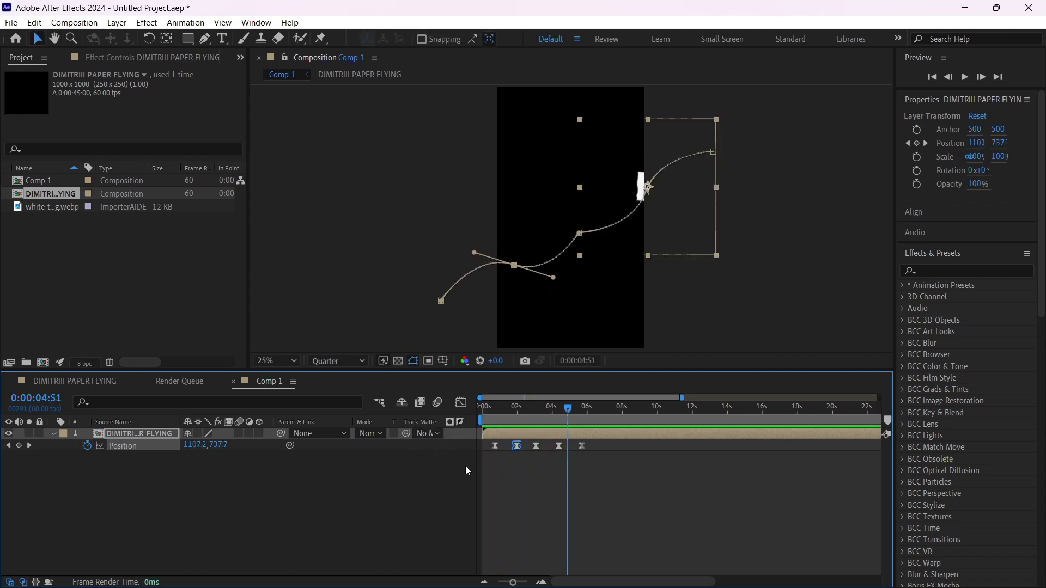
# Search 'cc cy' and drop CC Cylinder onto the DIMITRIII PAPER FLYING layer
pyautogui.click(949, 271)
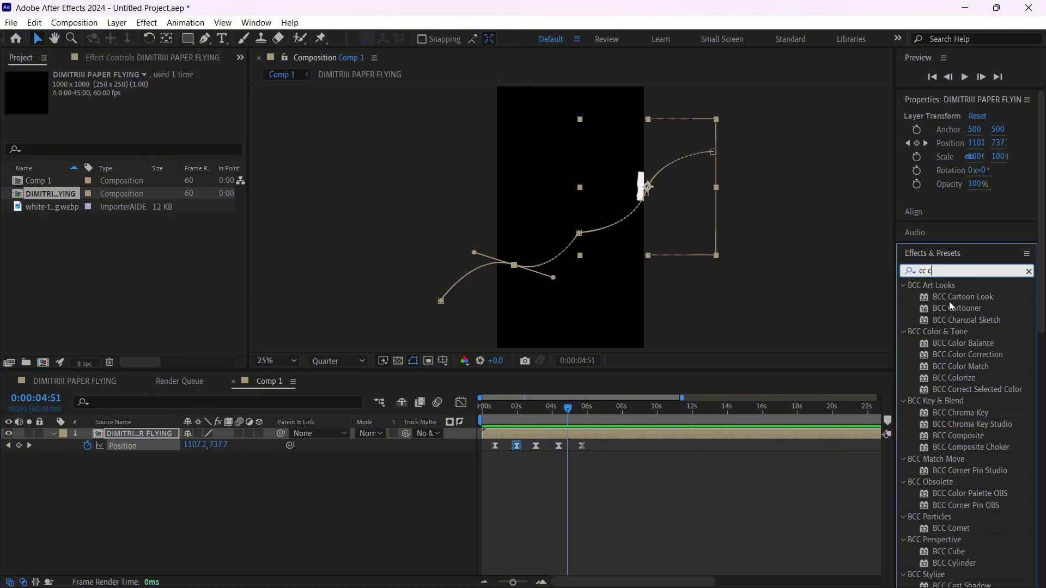
pyautogui.write('cc cy')
pyautogui.moveTo(940, 322); pyautogui.dragTo(692, 434)
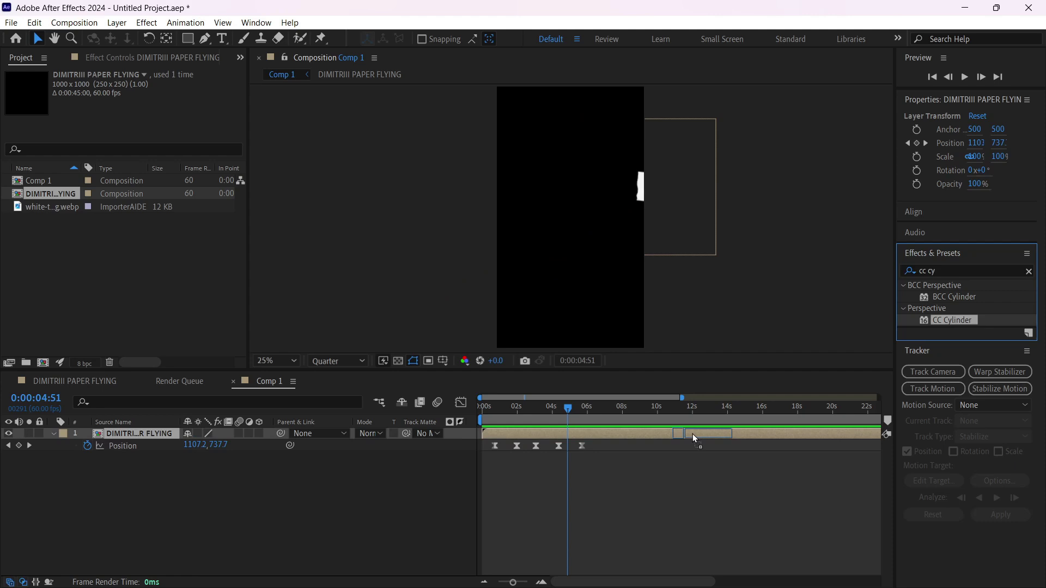
pyautogui.moveTo(693, 433); pyautogui.dragTo(692, 434)
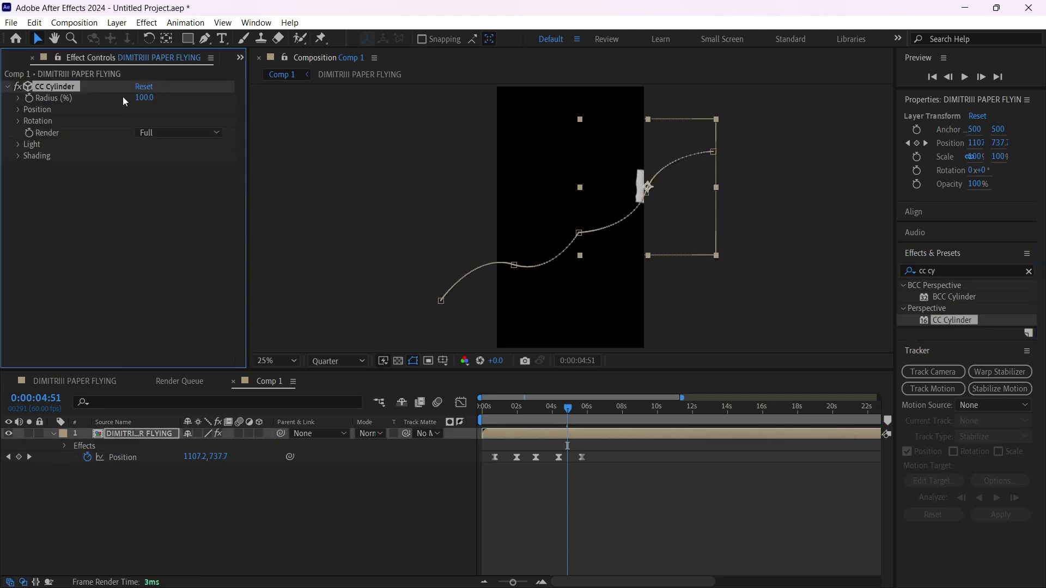
# Give CC Cylinder a radius of 140 and an X rotation of 60°
pyautogui.click(143, 97)
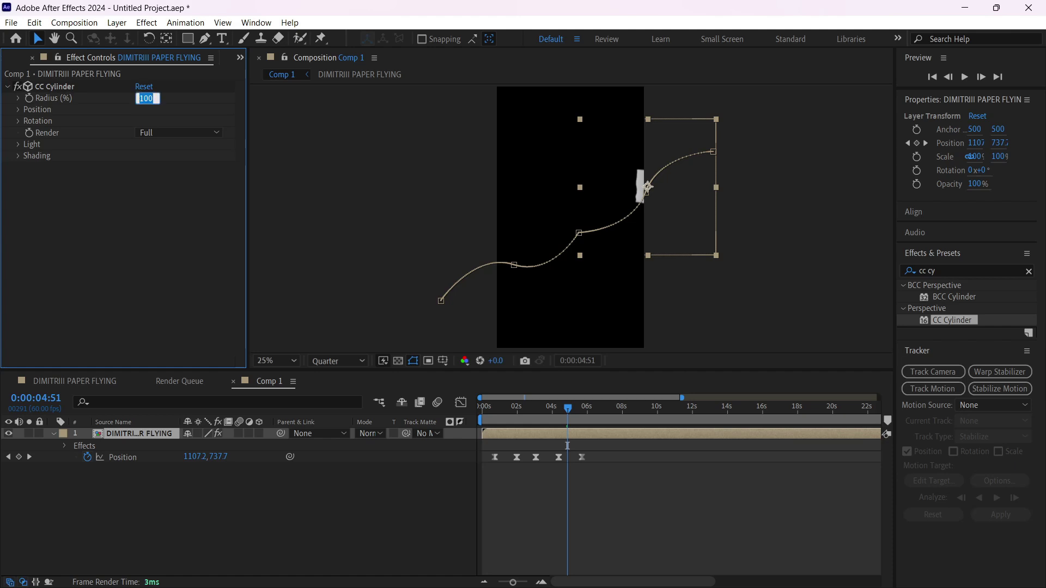
pyautogui.write('140')
pyautogui.press('Return')
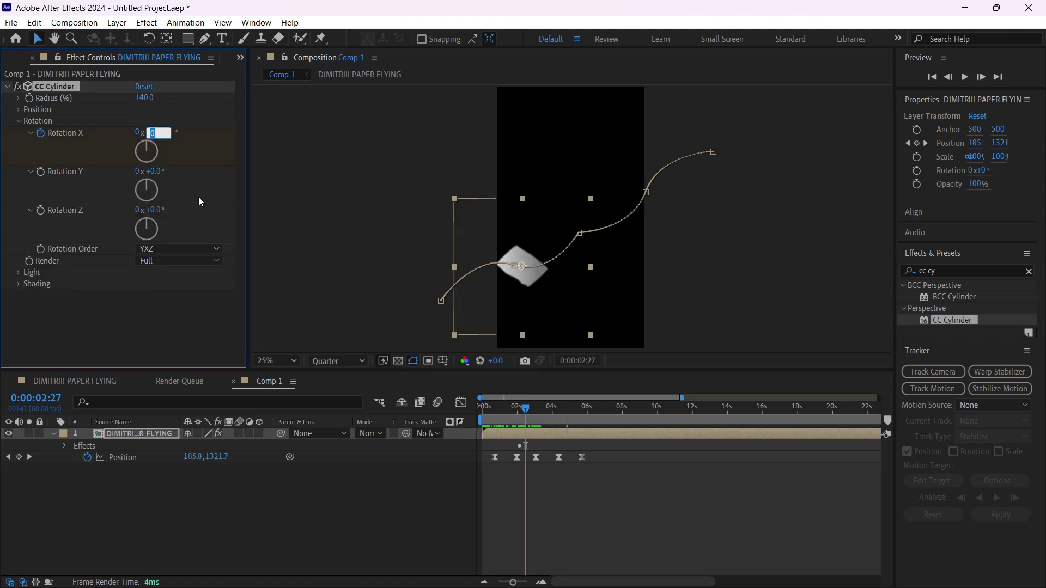
pyautogui.write('60')
pyautogui.press('Return')
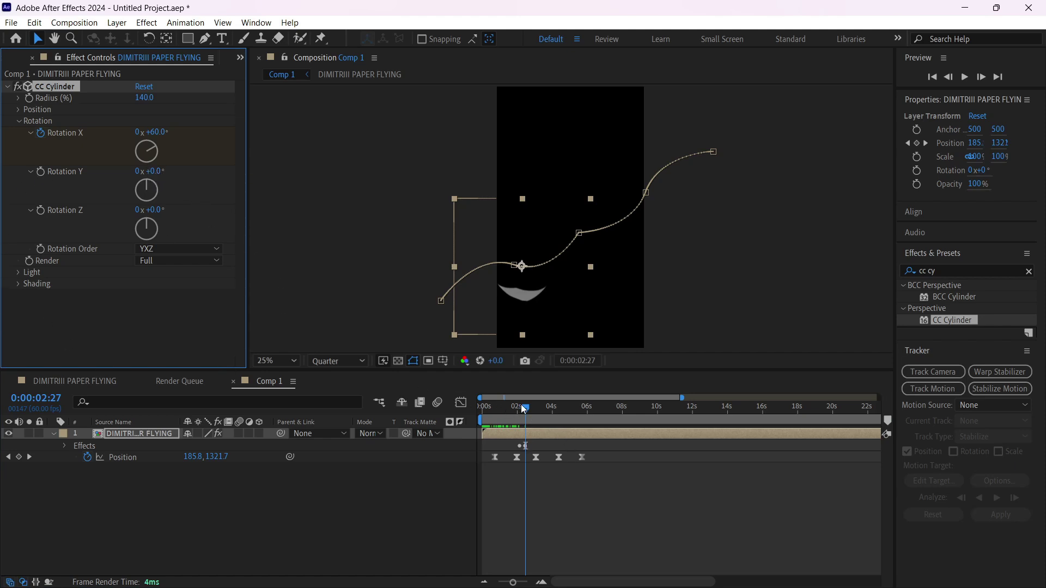
# Add starting rotation keyframes just after the two-second mark
pyautogui.moveTo(526, 409); pyautogui.dragTo(522, 412)
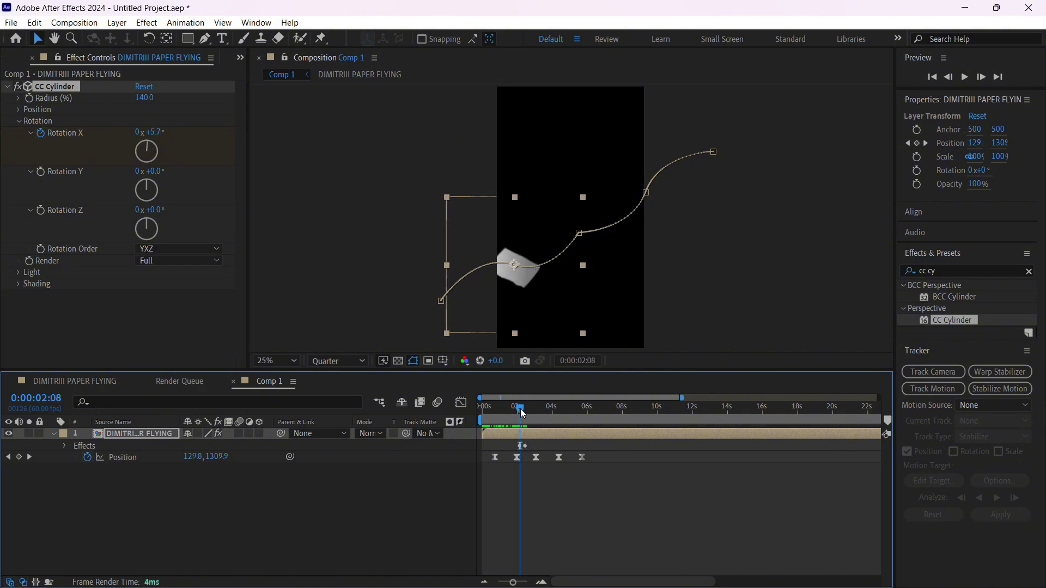
pyautogui.click(38, 172)
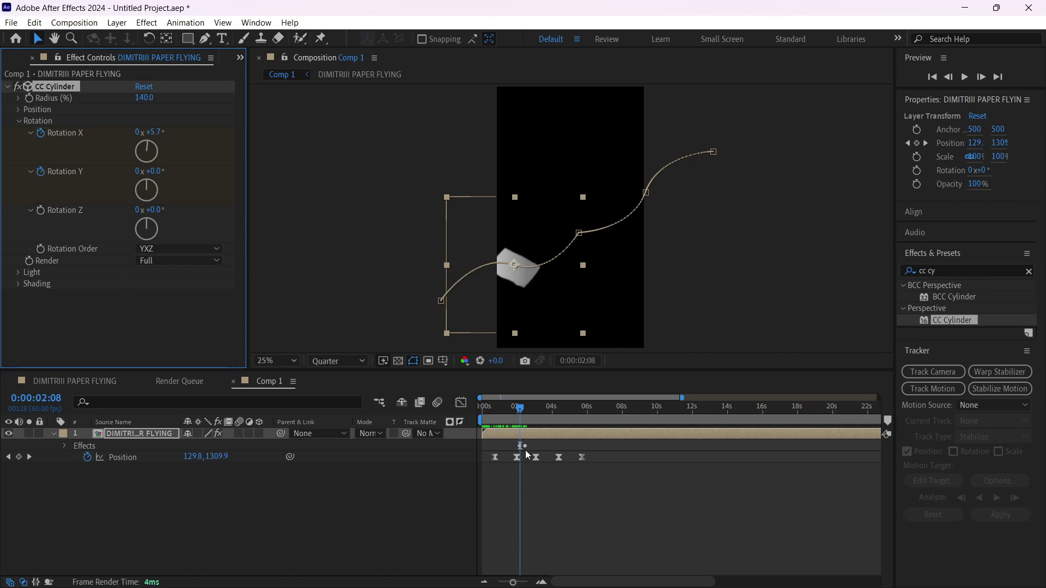
pyautogui.click(523, 415)
pyautogui.moveTo(523, 415); pyautogui.dragTo(528, 415)
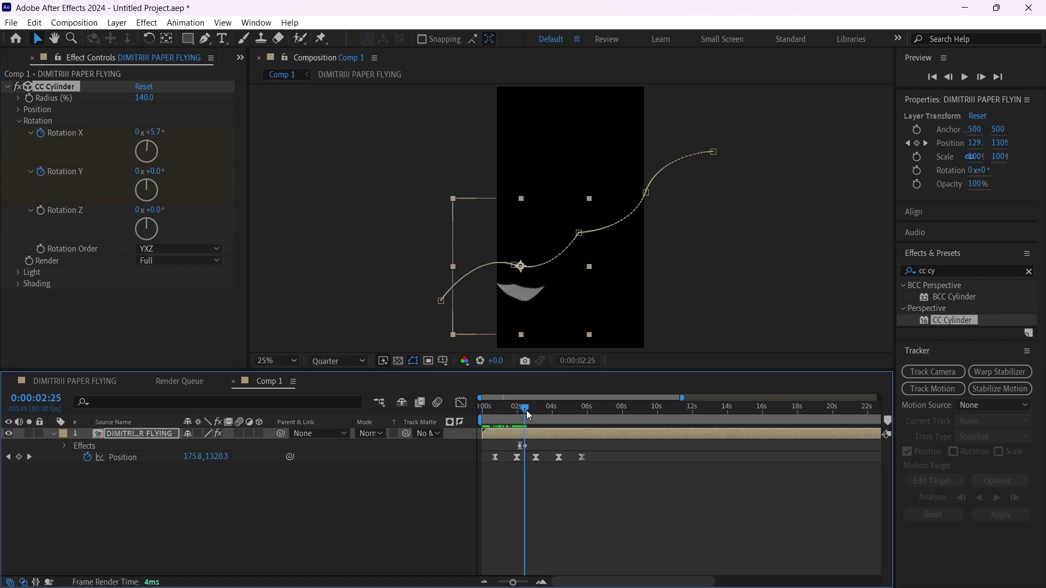
# Enter the end rotation values, Y 180° and Z 160°, further along the flight
pyautogui.click(152, 173)
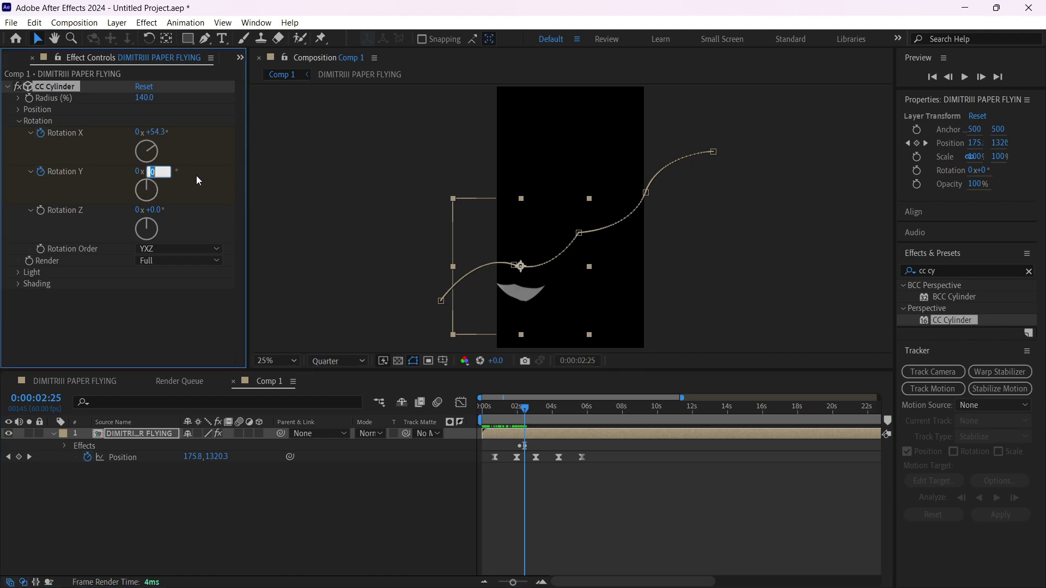
pyautogui.click(525, 414)
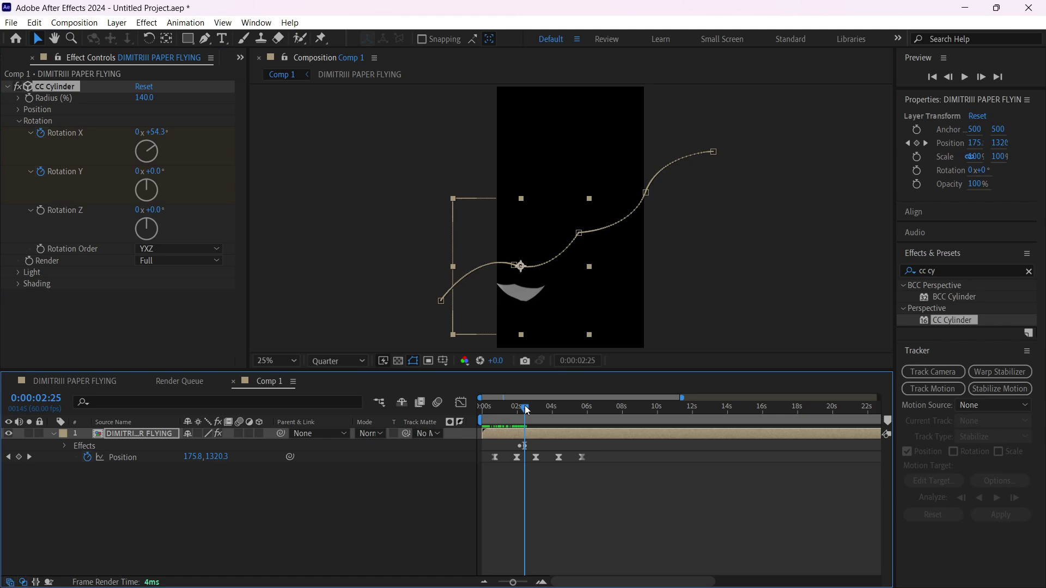
pyautogui.moveTo(525, 414); pyautogui.dragTo(532, 408)
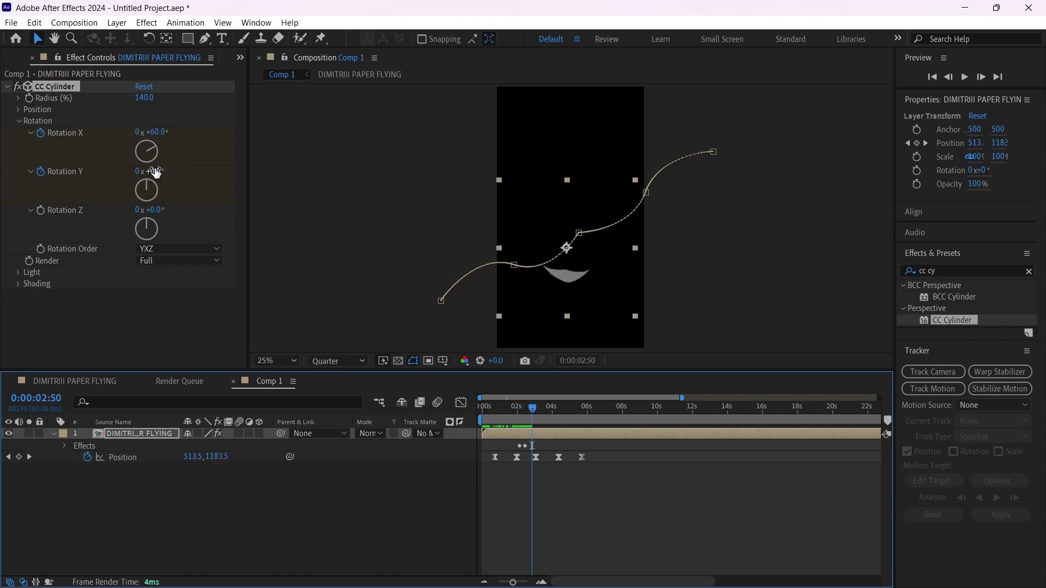
pyautogui.click(152, 171)
pyautogui.write('180')
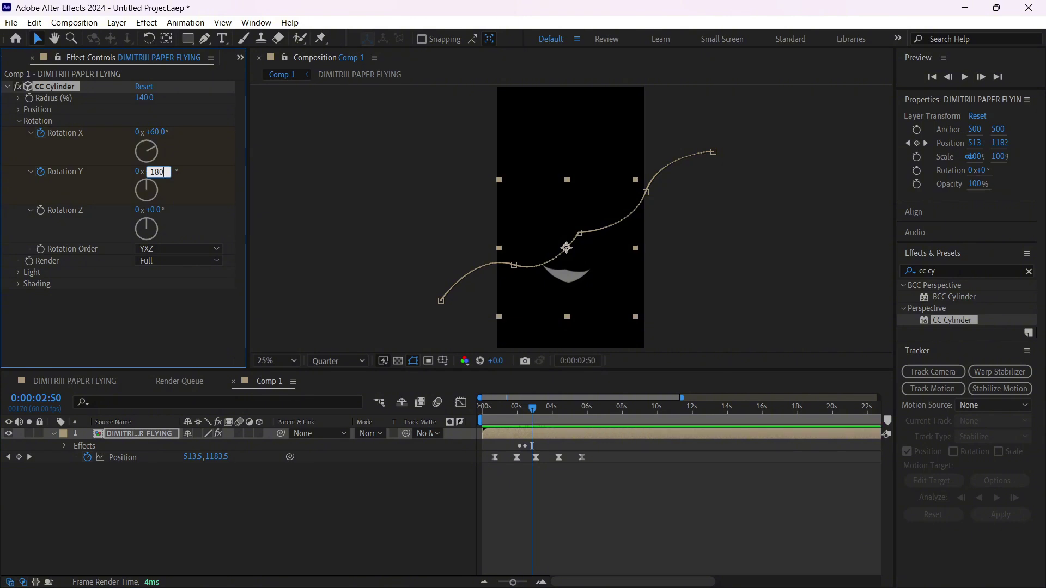
pyautogui.moveTo(532, 408)
pyautogui.mouseDown()
pyautogui.moveTo(518, 408)
pyautogui.moveTo(537, 408)
pyautogui.mouseUp()
pyautogui.write('+160')
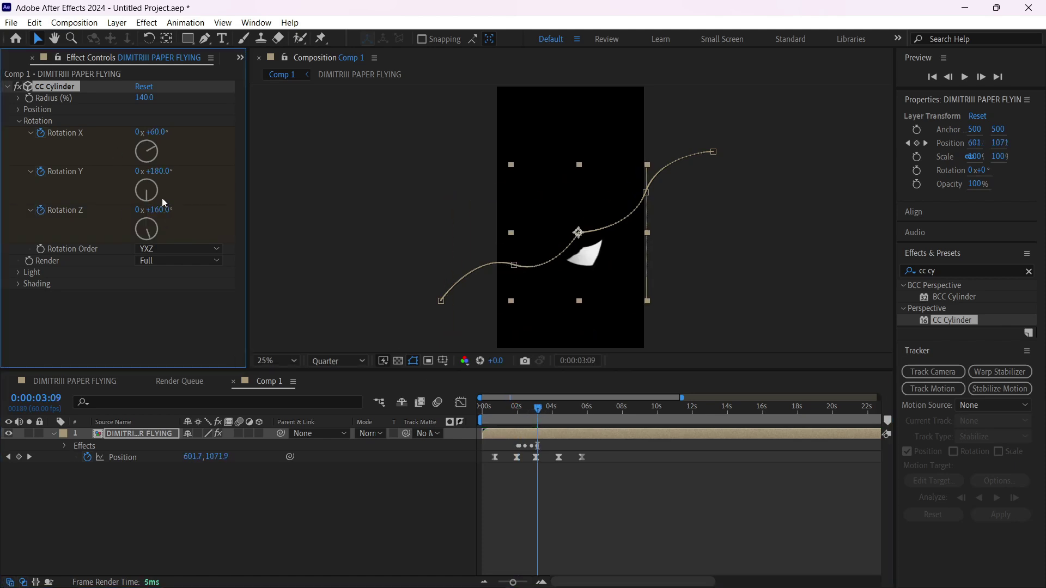
# Show the rotation keyframes with U and move the ending ones near the path's end
pyautogui.press('u')
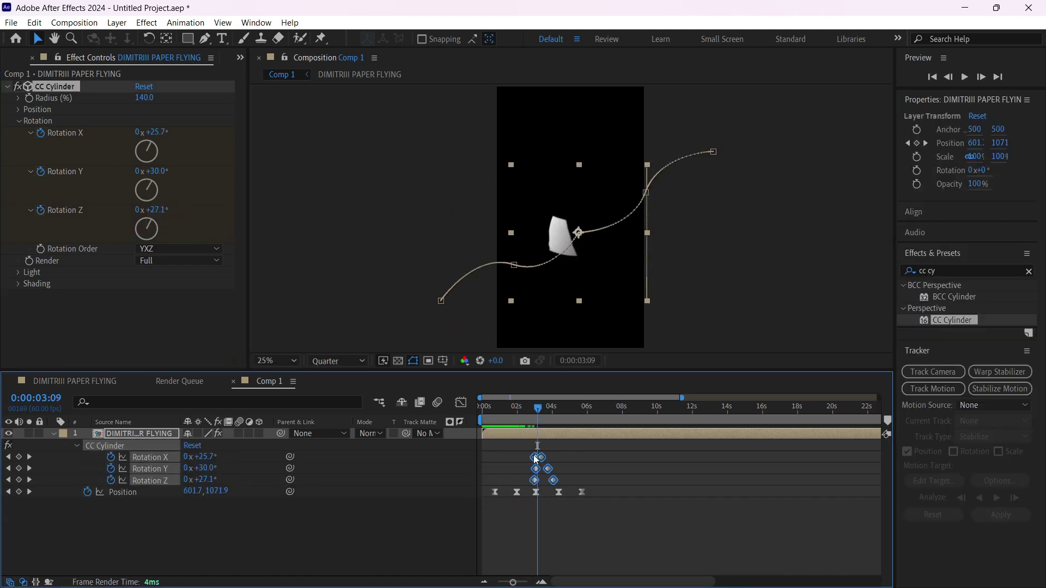
pyautogui.moveTo(490, 449); pyautogui.dragTo(576, 457)
pyautogui.moveTo(509, 468)
pyautogui.mouseDown()
pyautogui.moveTo(577, 468)
pyautogui.moveTo(570, 480)
pyautogui.mouseUp()
pyautogui.click(485, 417)
pyautogui.press('space')
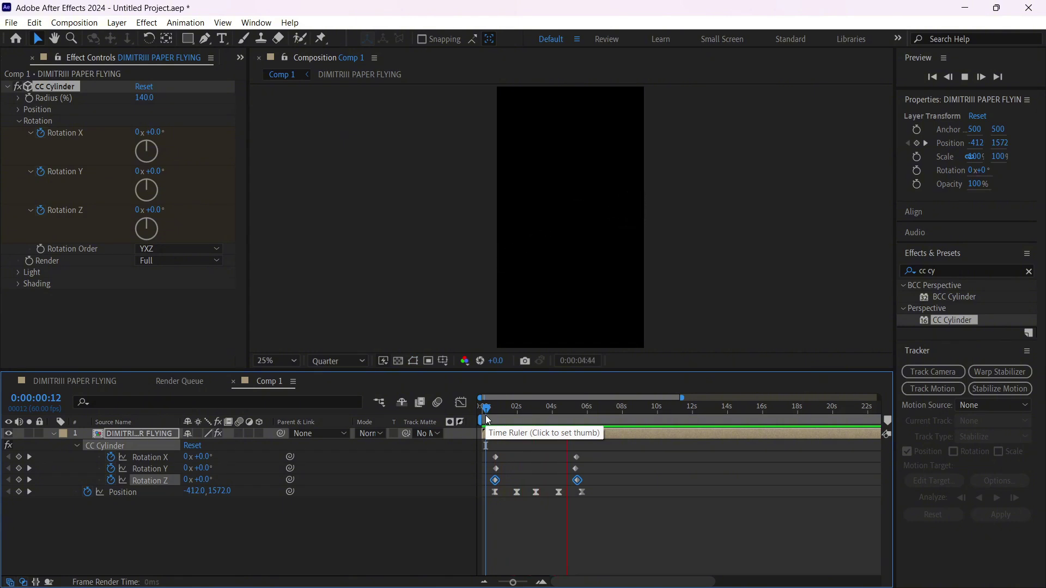
pyautogui.press('space')
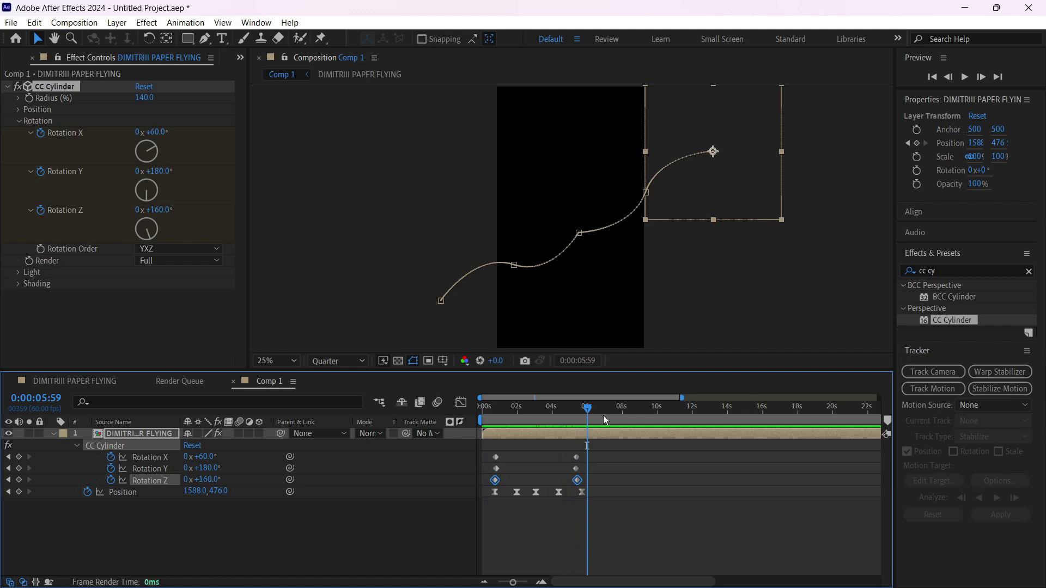